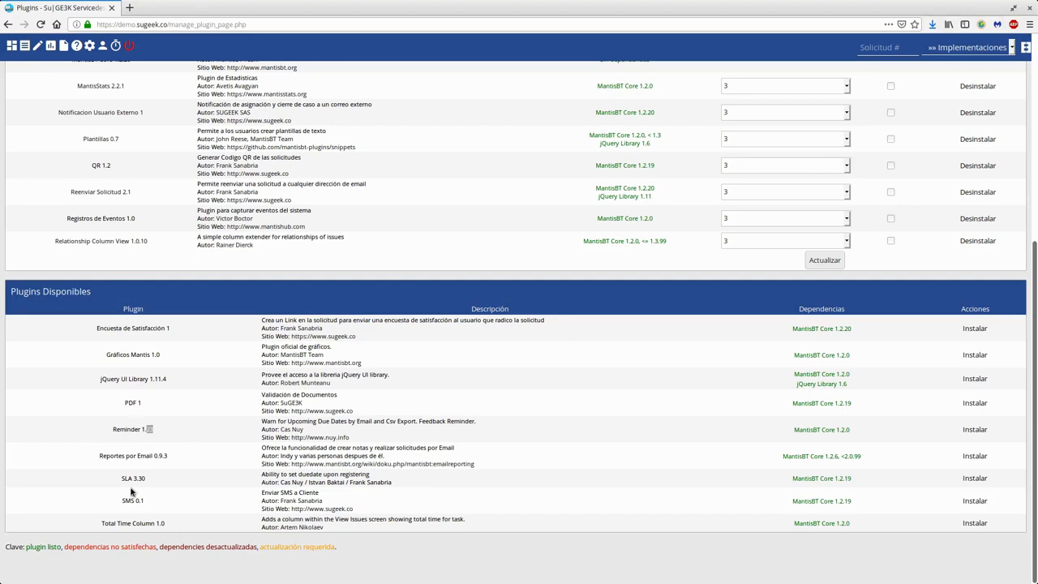
Step: Install the Total Time Column 1.0 plugin and check it in the list of installed plugins
left_click(977, 523)
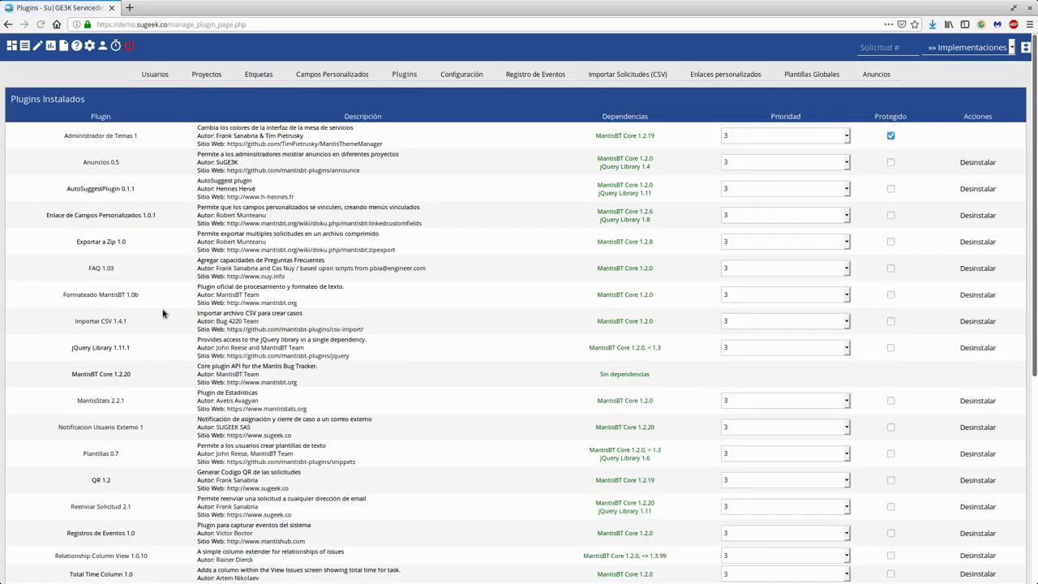
scroll(172, 324, "down", 4)
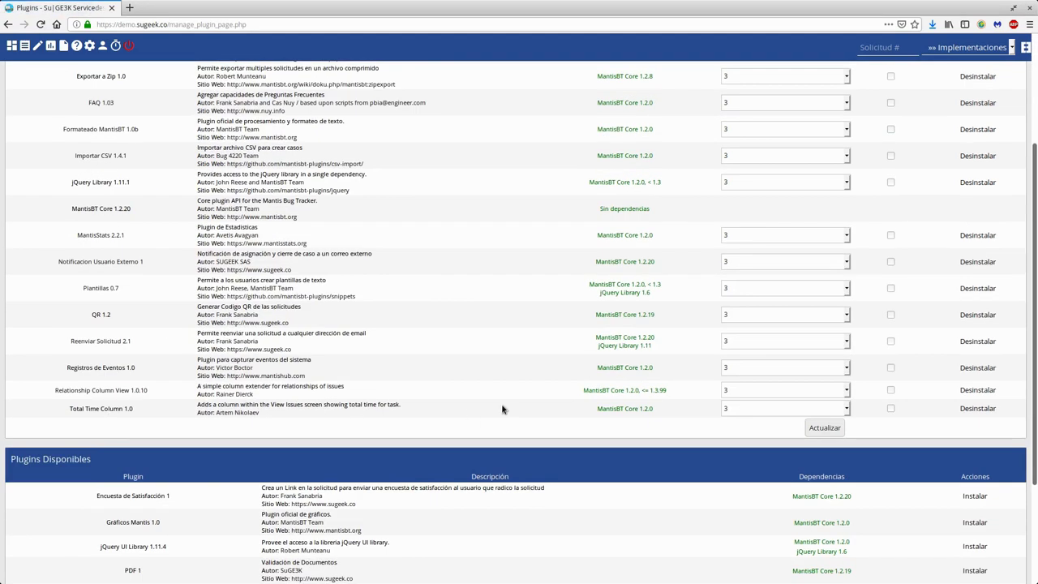
scroll(148, 202, "up", 4)
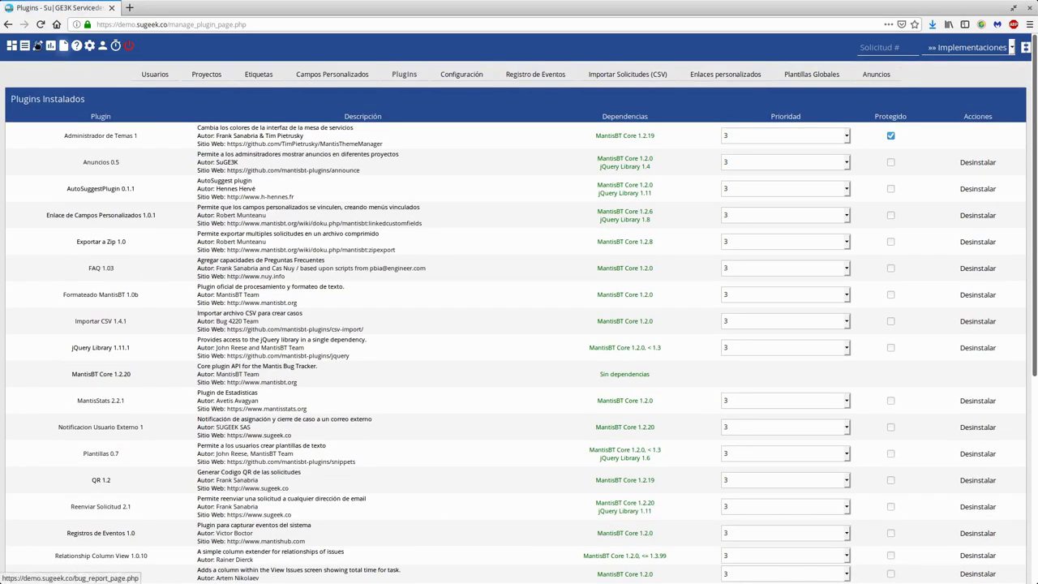
Step: Open request 5 from the request list and examine the Tiempos (HH:MM) field in its note form
left_click(24, 46)
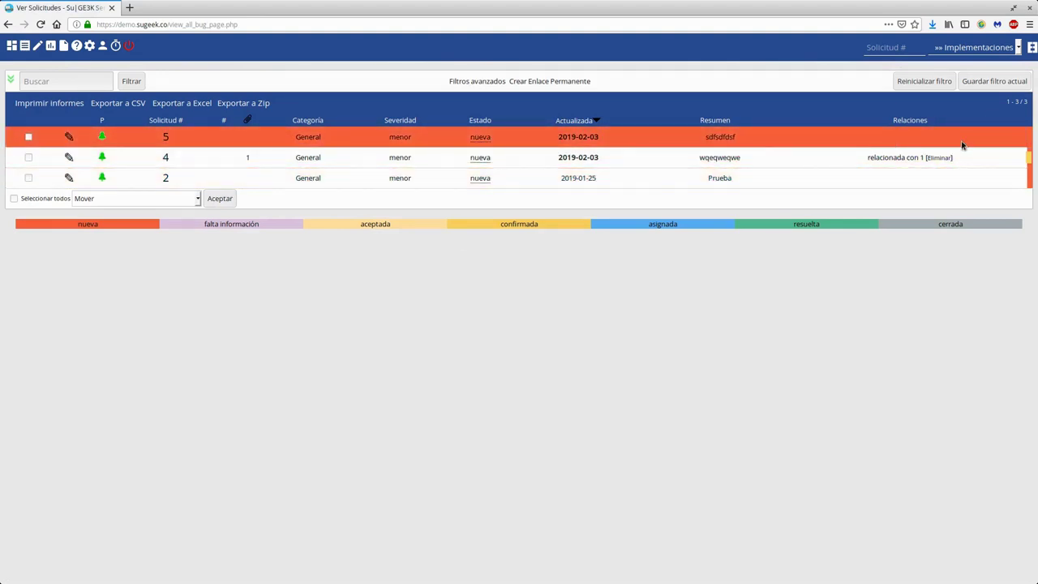
left_click(167, 138)
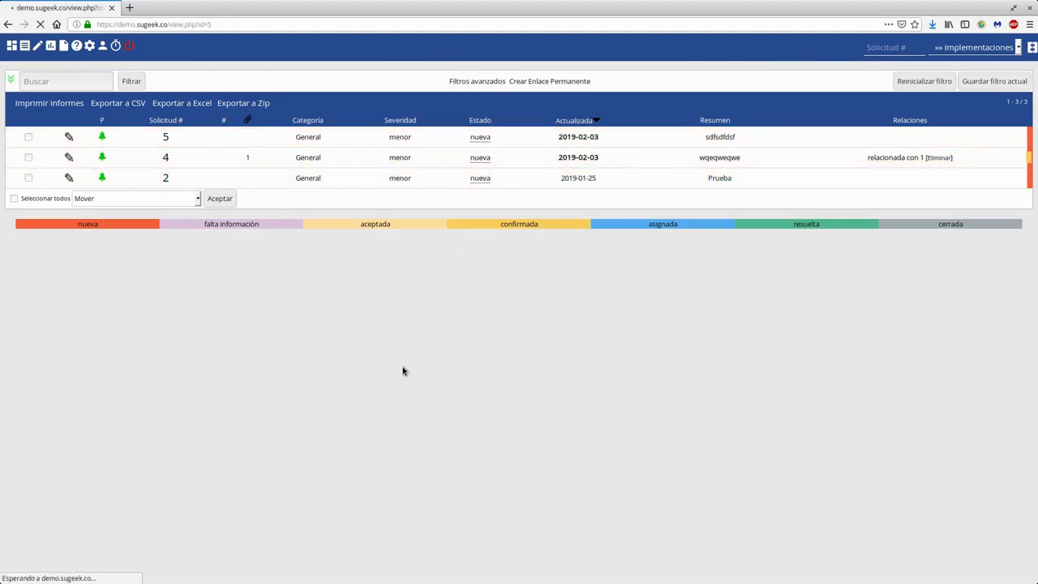
scroll(747, 348, "down", 5)
left_click(762, 213)
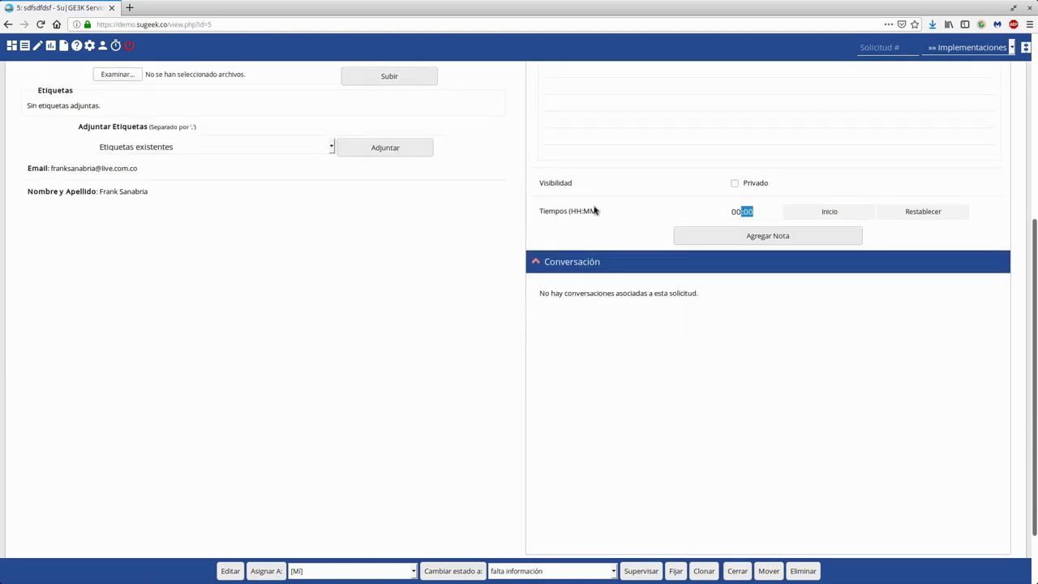
left_click_drag(563, 216, 637, 211)
scroll(638, 211, "up", 3)
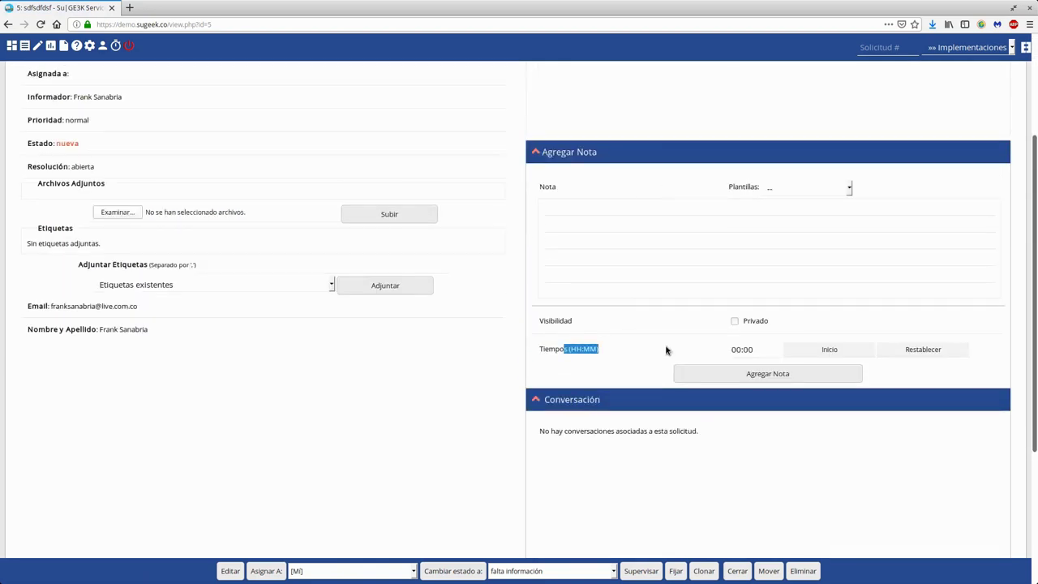
double_click(743, 349)
left_click(346, 338)
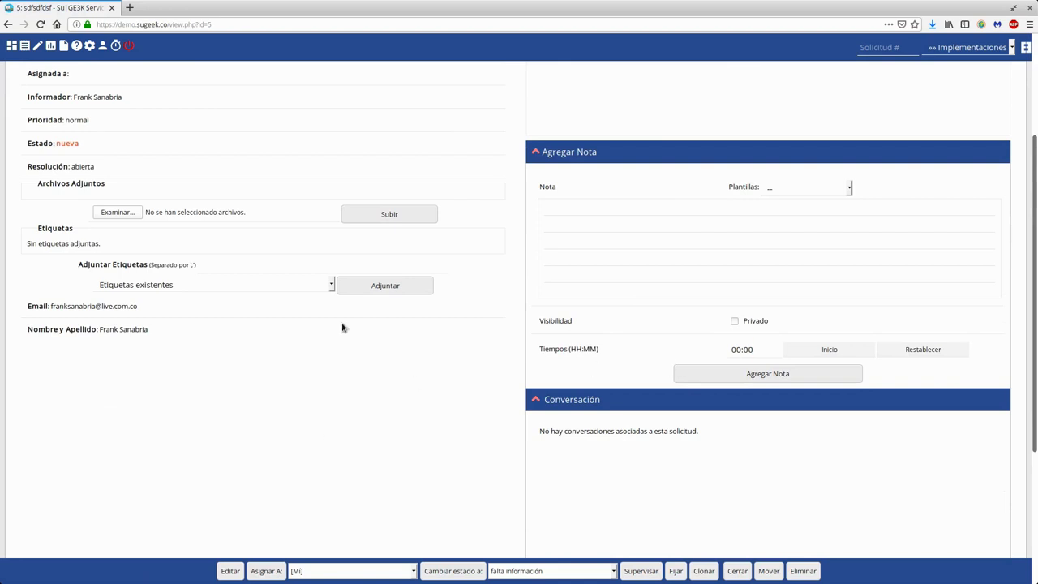
scroll(346, 338, "up", 4)
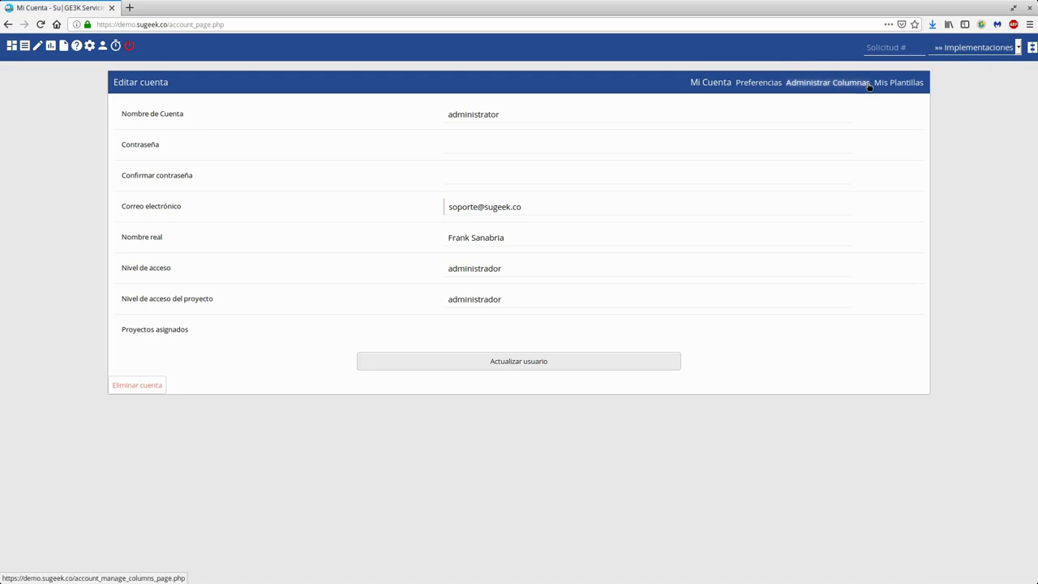
Step: In the account's column management, copy totaltime_col from the list of all available columns
left_click(851, 86)
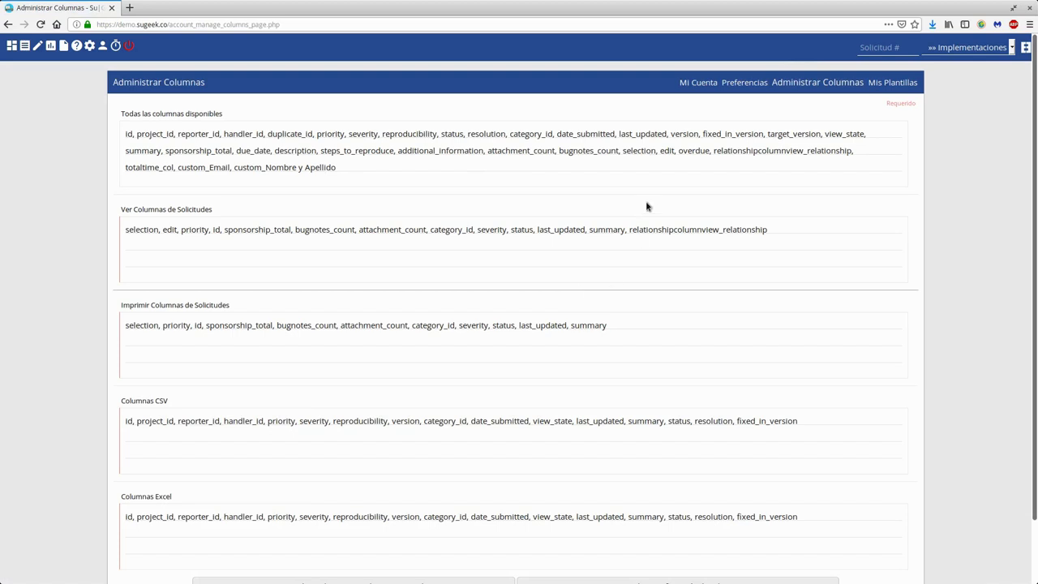
double_click(162, 169)
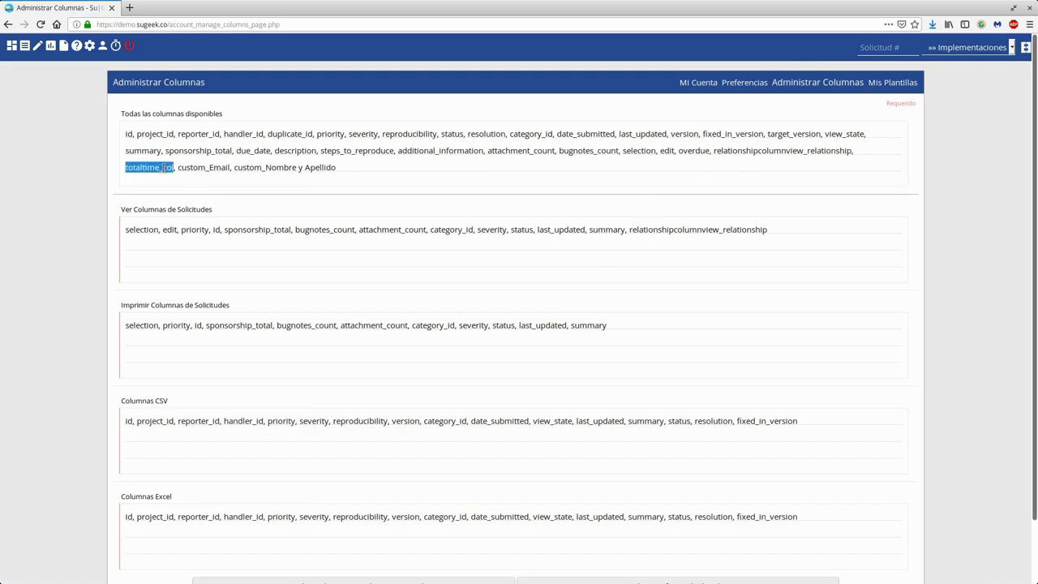
right_click(167, 165)
left_click(220, 211)
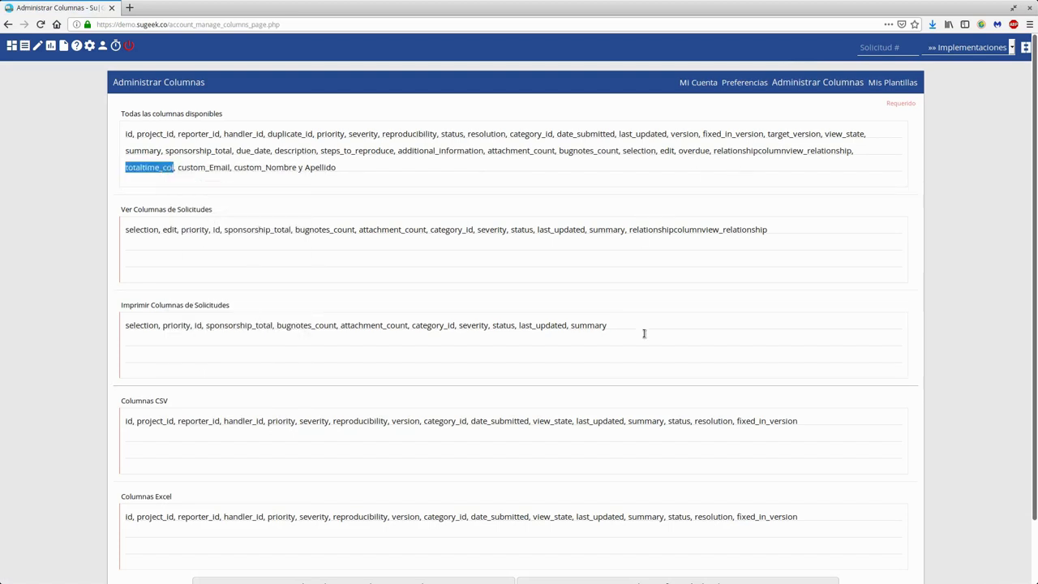
Step: Insert totaltime_col before relationshipcolumnview_relationship in Ver Columnas de Solicitudes and update the columns for the current project
left_click(809, 425)
left_click(776, 234)
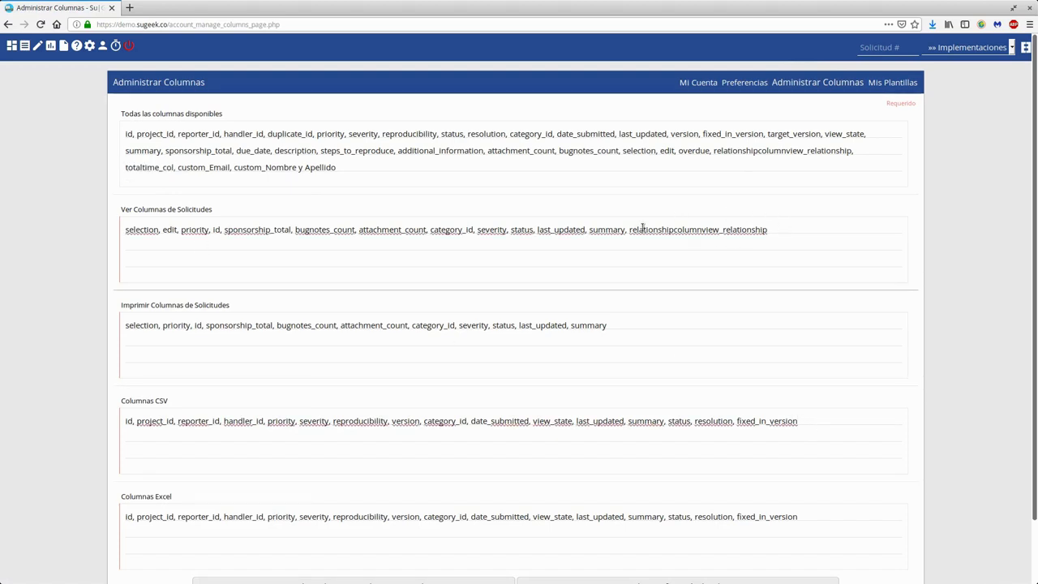
key("ctrl+Left")
key("ctrl+v")
type(",")
scroll(811, 365, "down", 2)
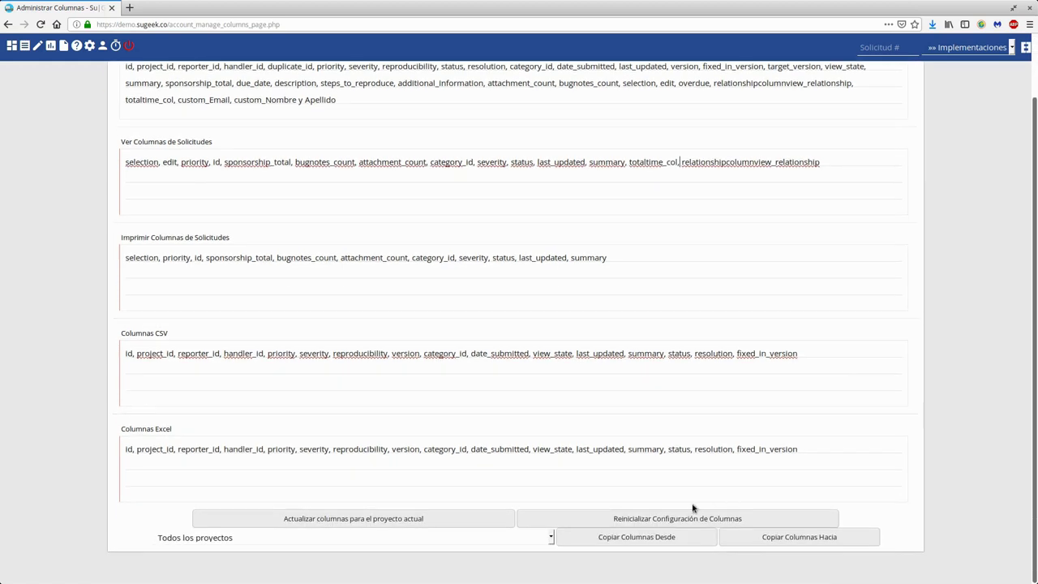
left_click(415, 521)
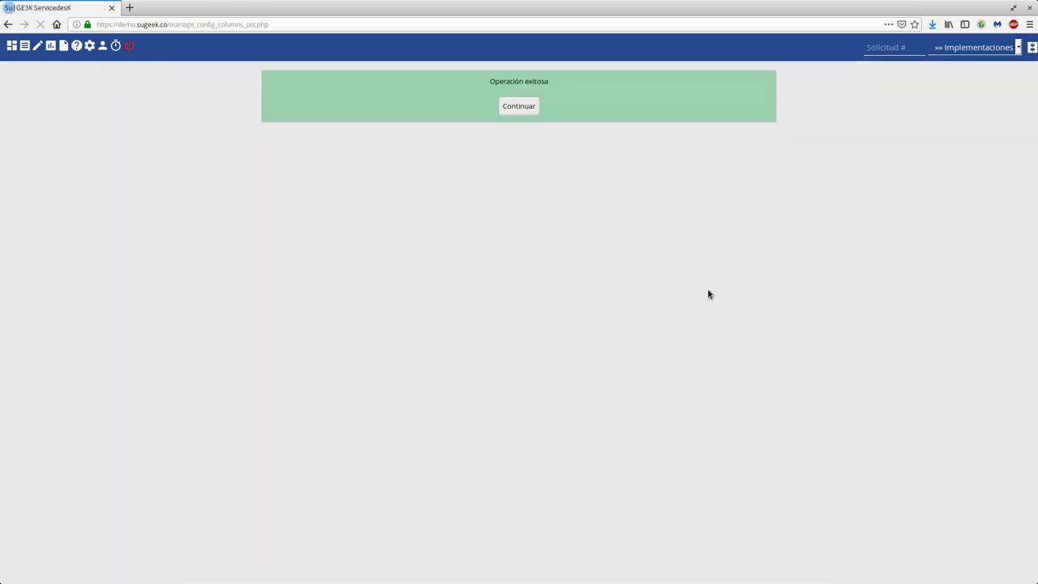
left_click(508, 115)
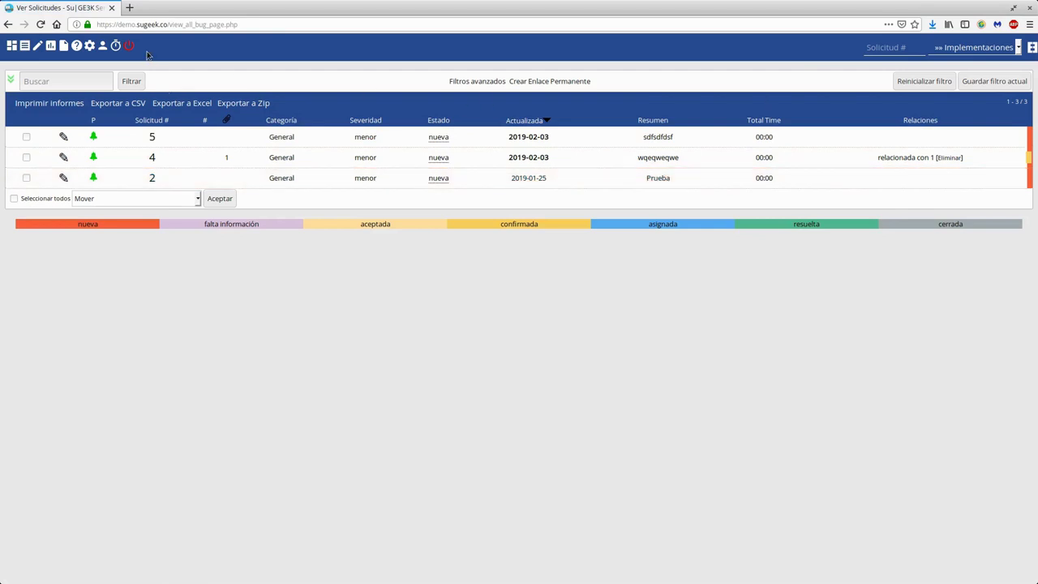
Step: Go to plugin administration and install the SMS 0.1 plugin from the available plugins
left_click(89, 45)
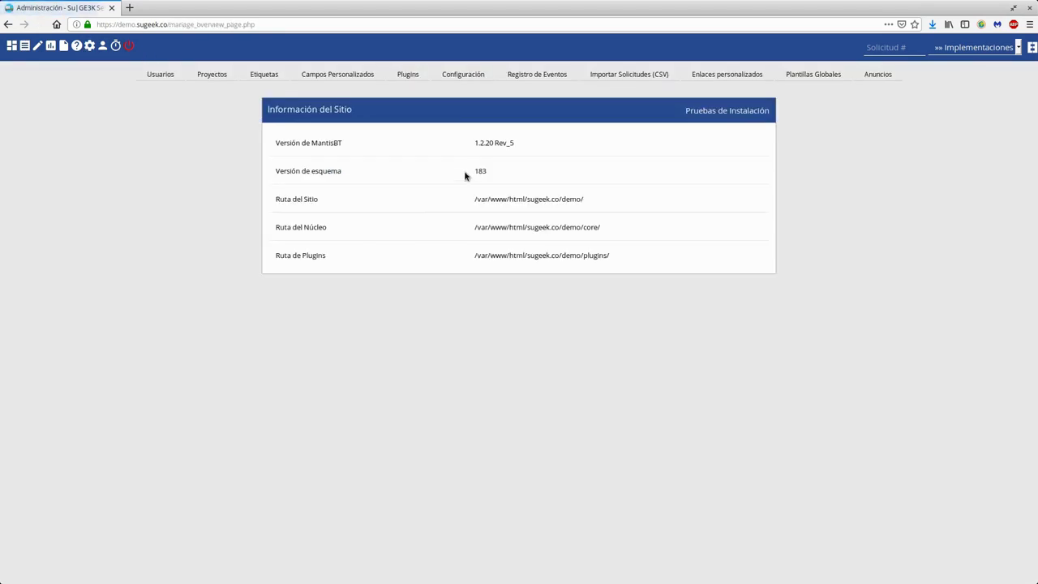
left_click(407, 74)
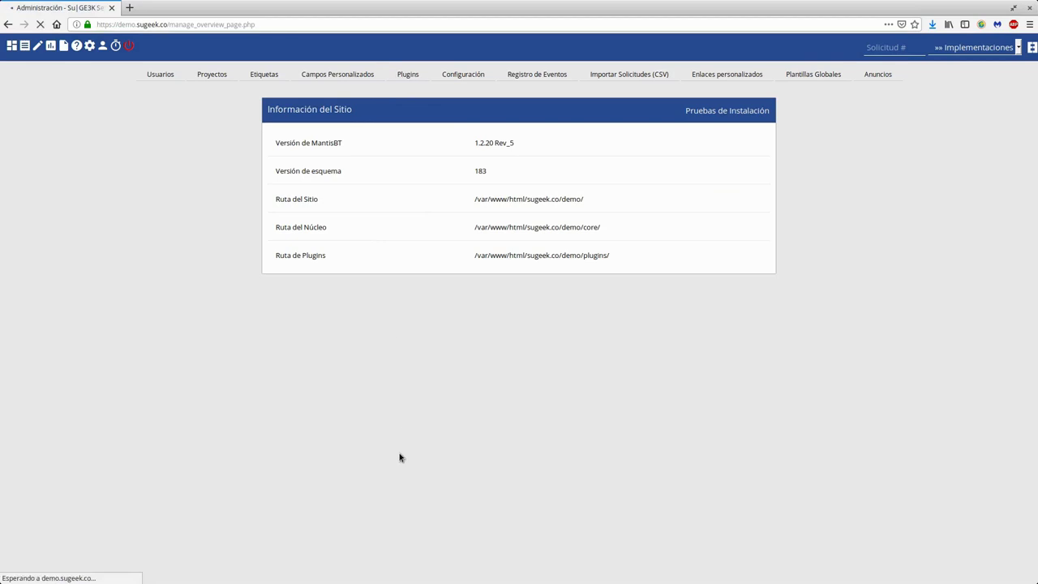
scroll(398, 451, "down", 10)
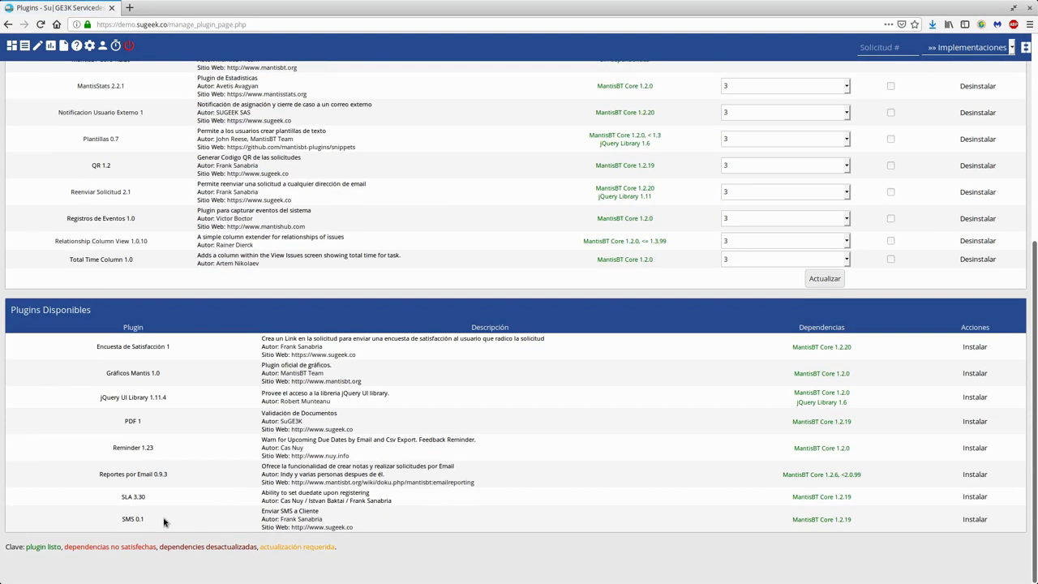
triple_click(142, 518)
left_click(104, 347)
left_click_drag(104, 347, 185, 365)
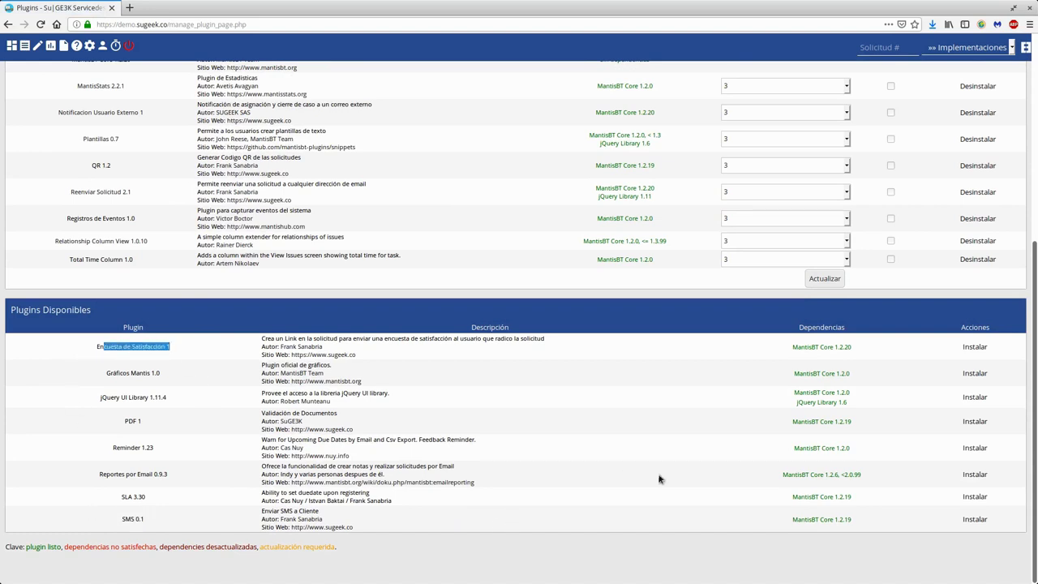
left_click(968, 525)
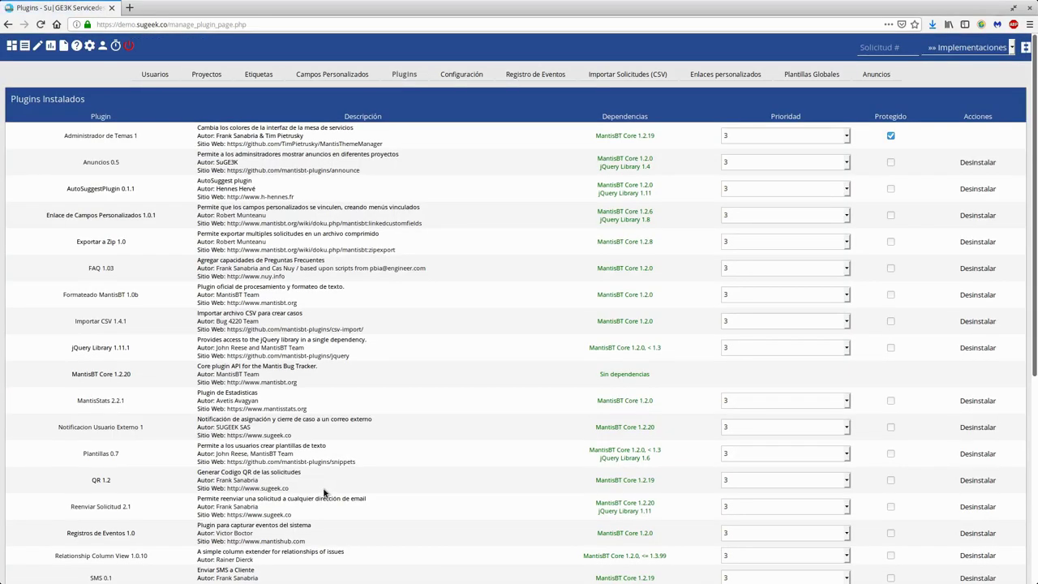
Step: Open the configuration page of the installed SMS 0.1 plugin
scroll(205, 458, "down", 3)
scroll(205, 458, "down", 2)
left_click(100, 263)
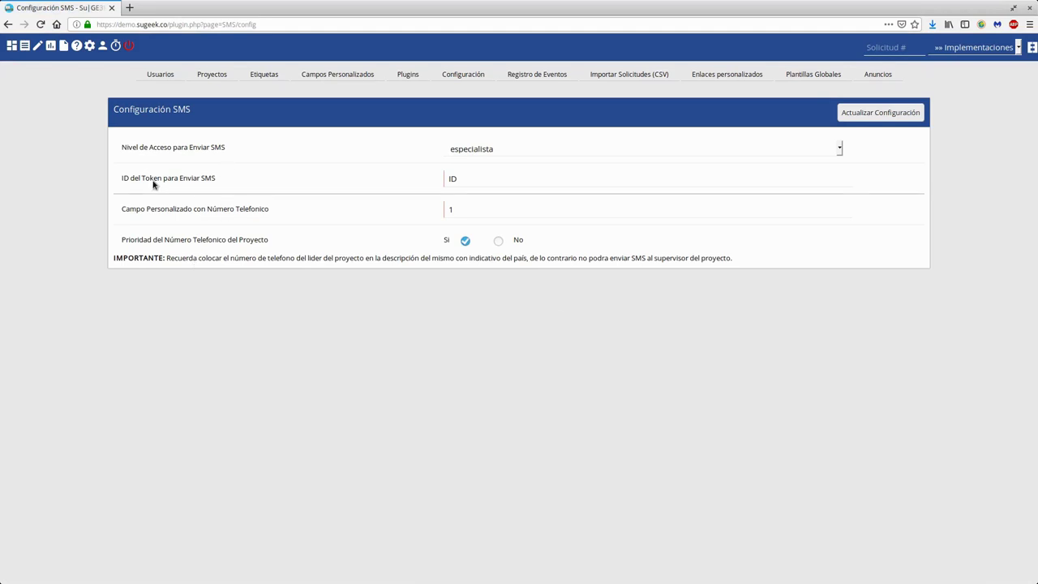
Step: Search the web for ClickAtell in a new browser tab and look over the clickatell.com home page
left_click(129, 7)
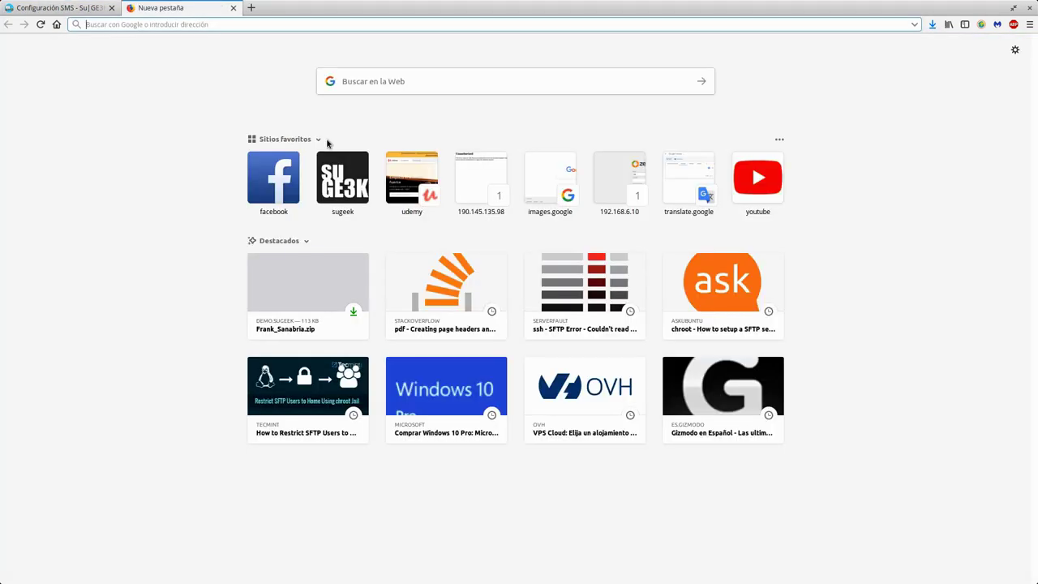
type("ClickAtell")
key("Return")
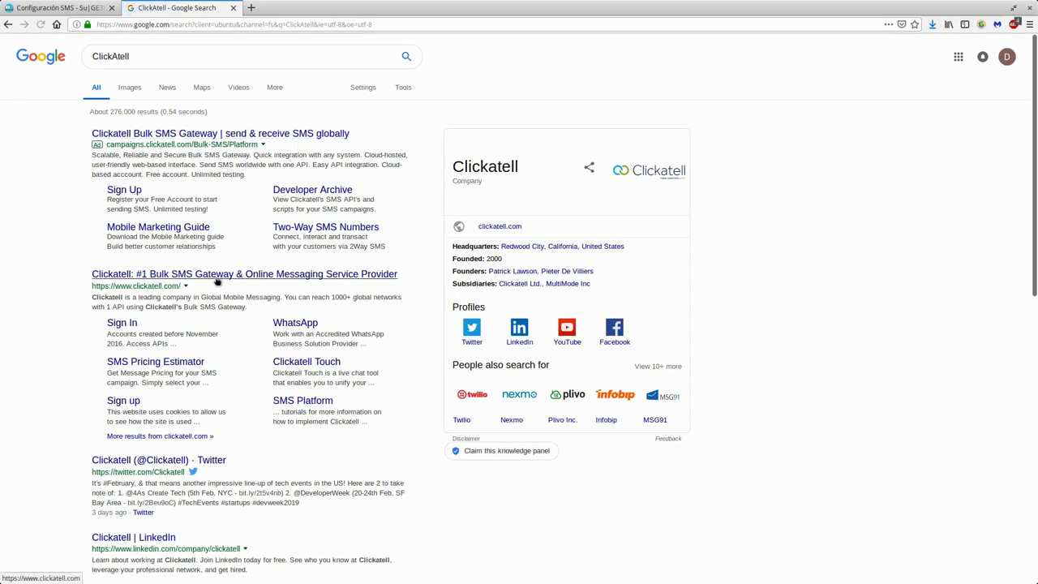
left_click(218, 281)
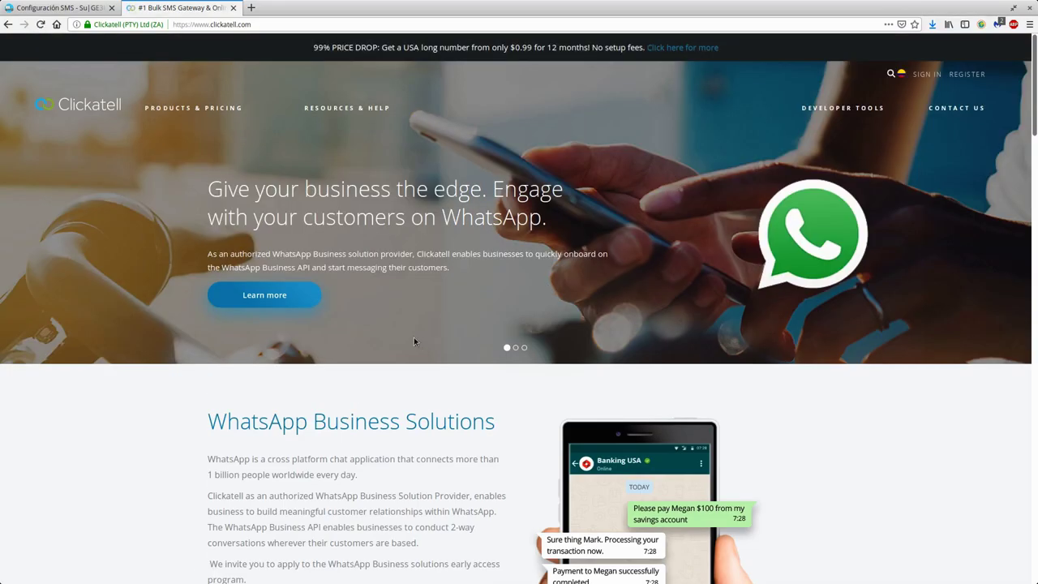
scroll(419, 340, "down", 3)
scroll(235, 220, "up", 3)
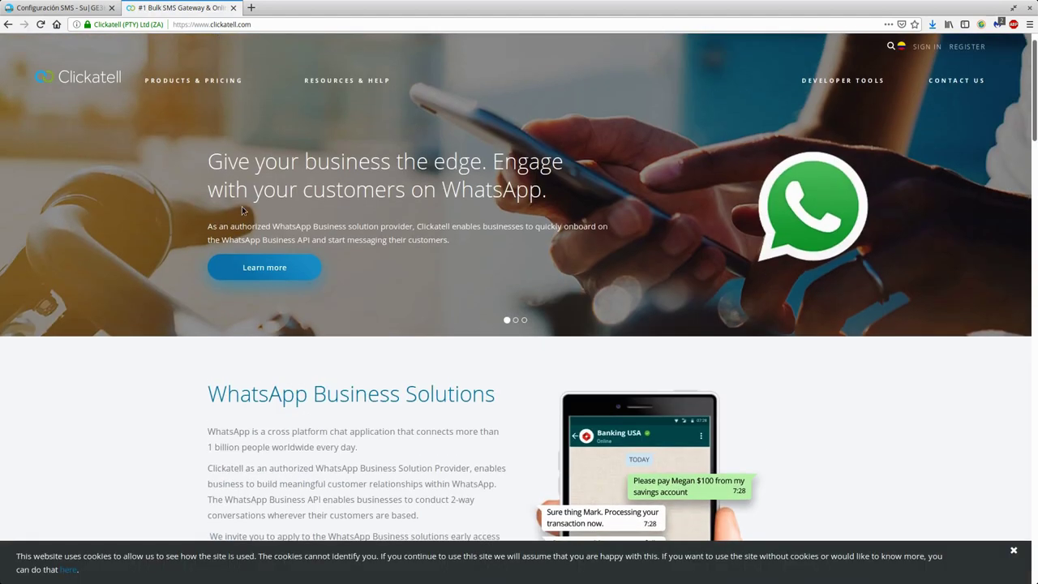
Step: Return to the SMS configuration and switch the project phone number priority to No
left_click(61, 8)
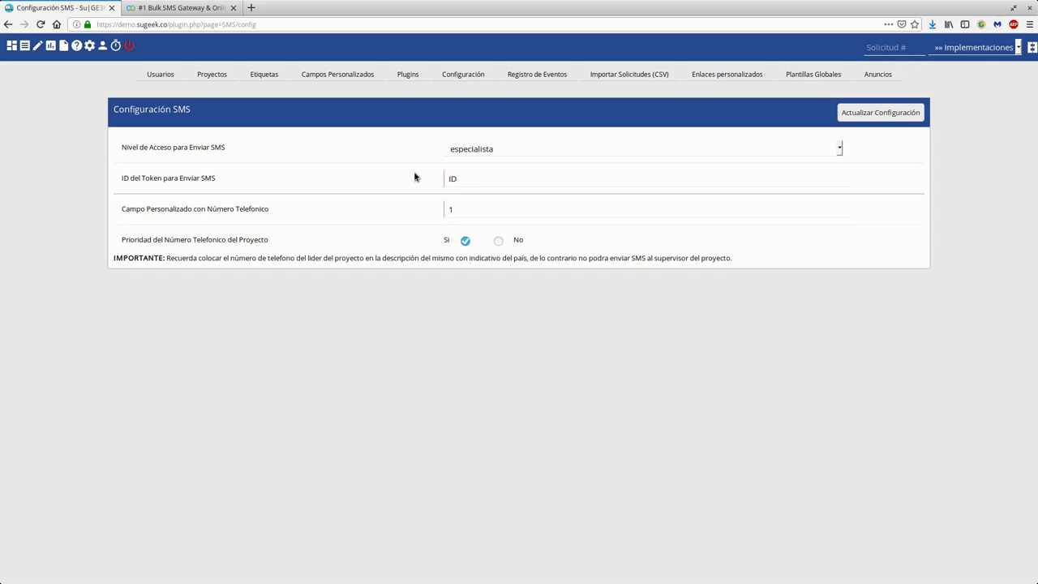
left_click_drag(269, 210, 243, 212)
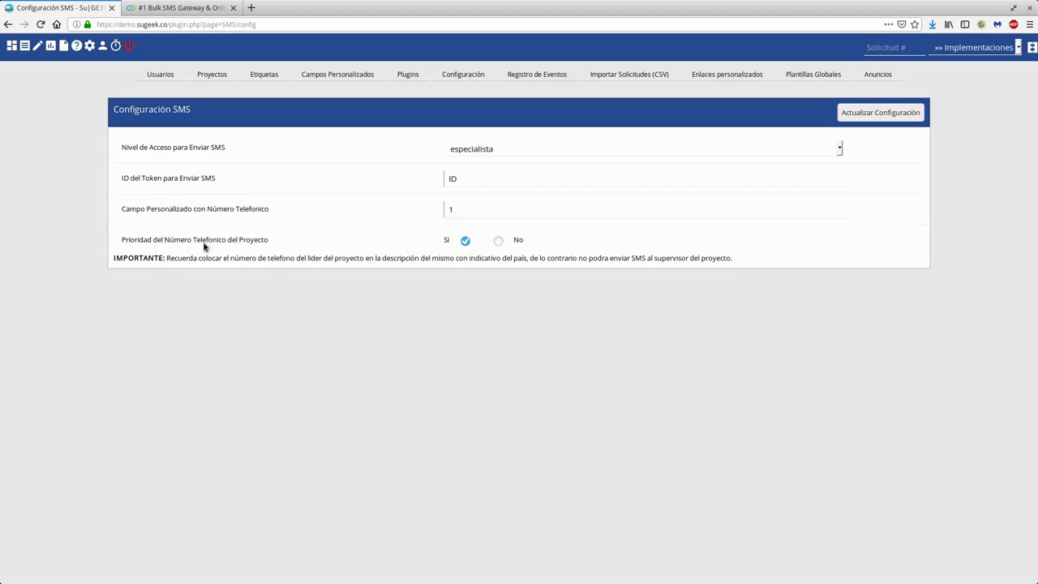
left_click(497, 242)
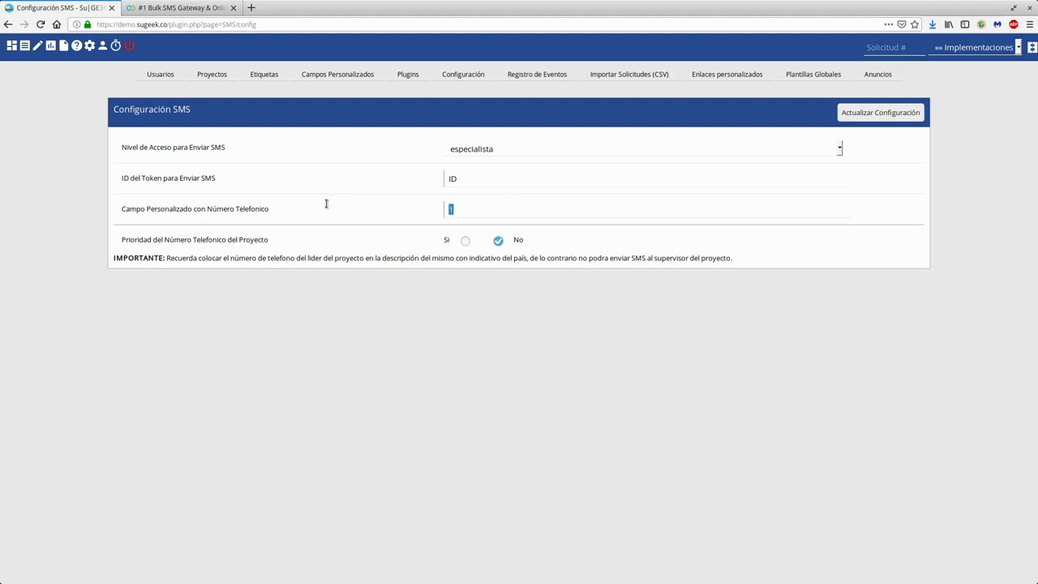
triple_click(230, 212)
left_click(230, 214)
Step: View the Desarrollo project's edit page with its description field, and reopen the SMS 0.1 plugin configuration
left_click(211, 73)
left_click(132, 157)
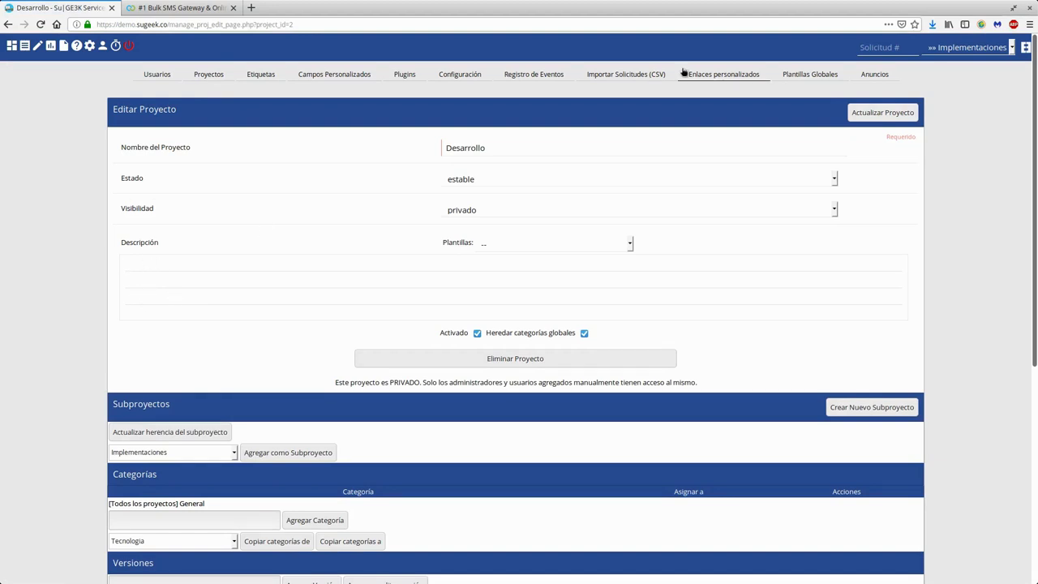
left_click(399, 77)
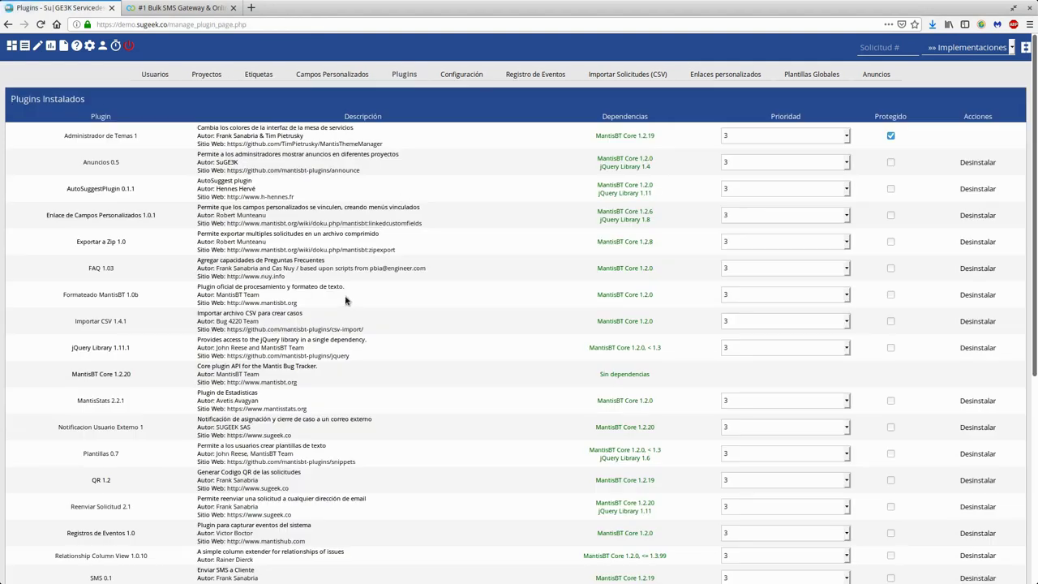
scroll(275, 324, "down", 5)
scroll(274, 324, "down", 1)
left_click(98, 275)
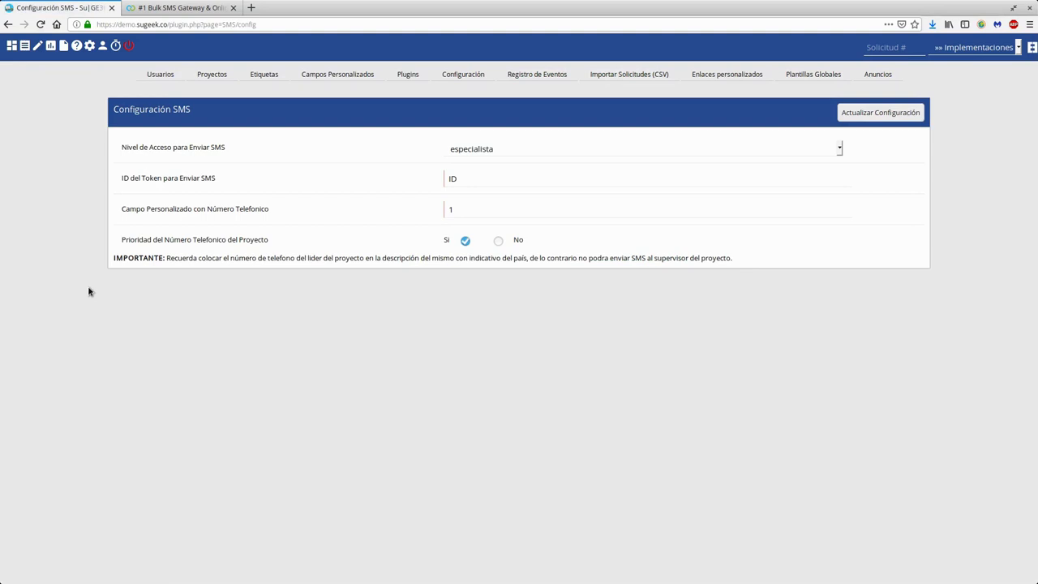
Step: Look through the Clickatell home page once more and close its browser tab
left_click(185, 8)
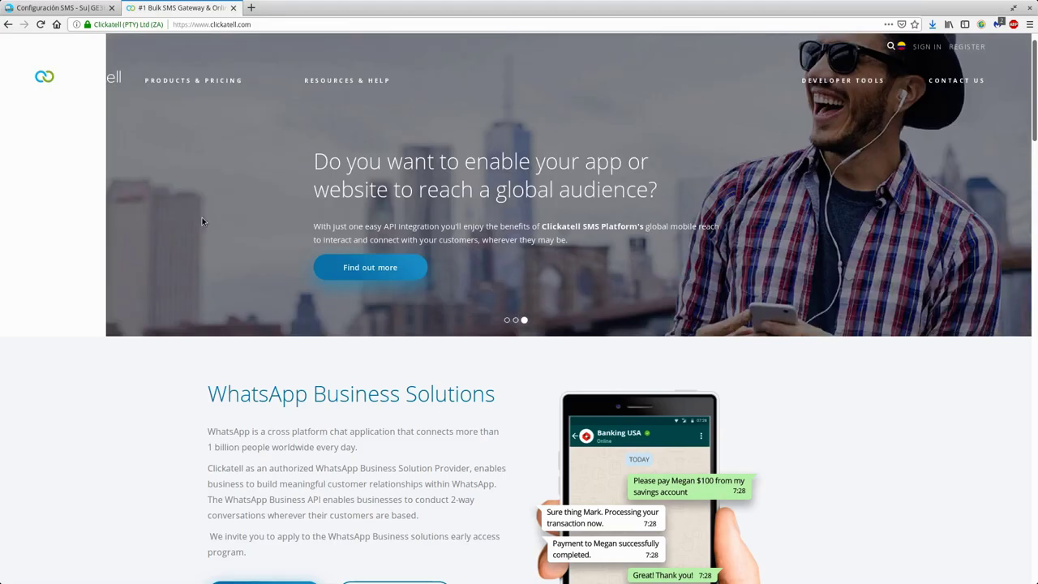
scroll(492, 369, "down", 3)
scroll(491, 369, "down", 3)
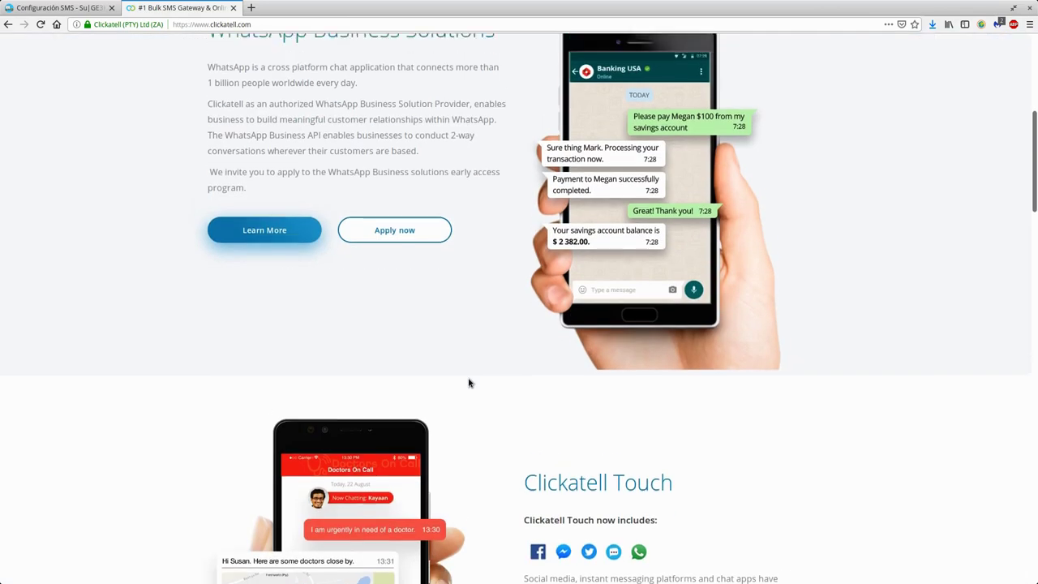
scroll(468, 380, "up", 5)
left_click(230, 8)
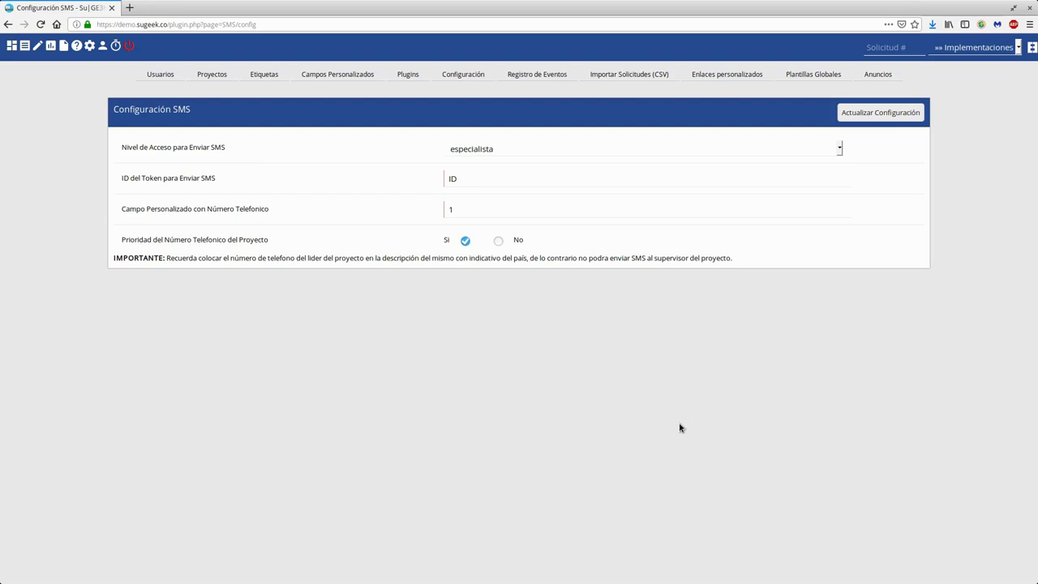
Step: Uninstall the SMS 0.1 plugin from the installed plugins and confirm its removal
left_click(405, 73)
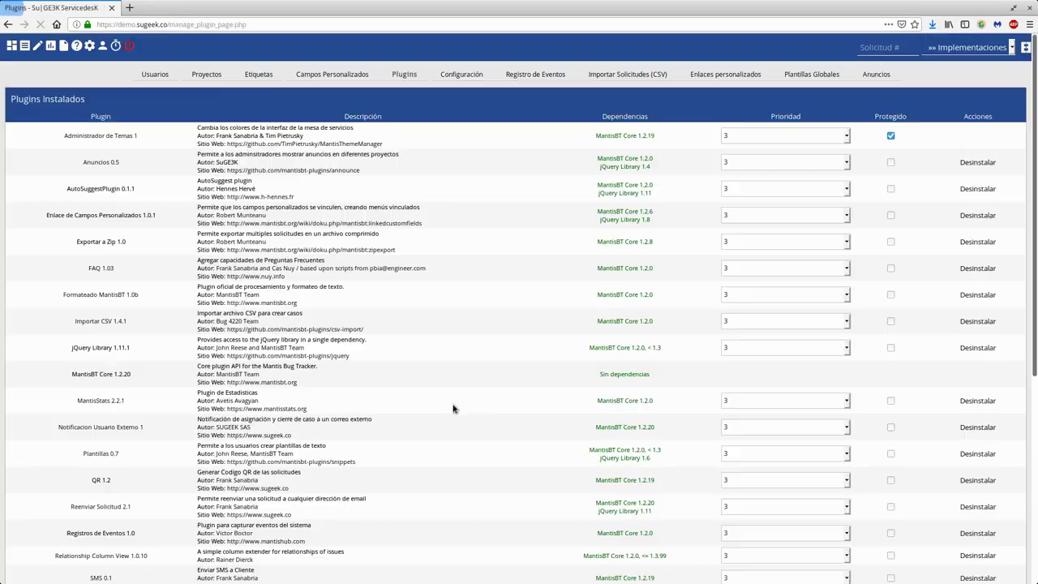
scroll(432, 421, "down", 3)
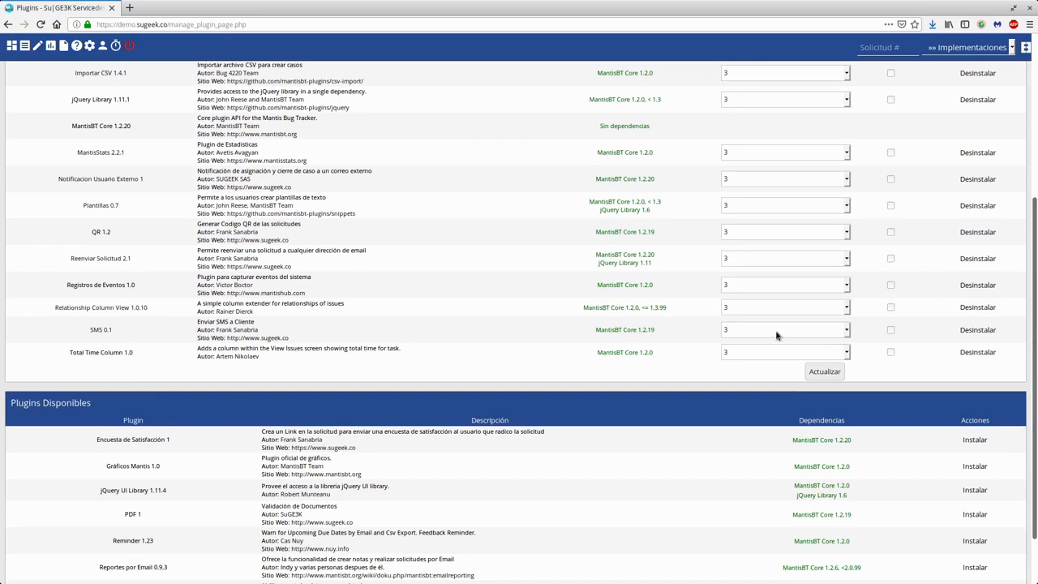
left_click(970, 329)
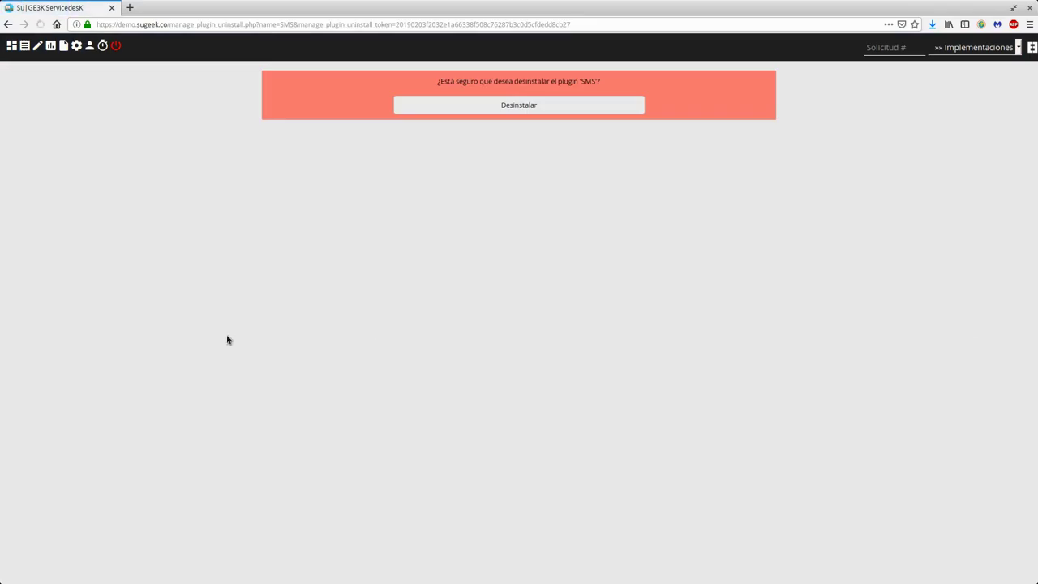
left_click(554, 104)
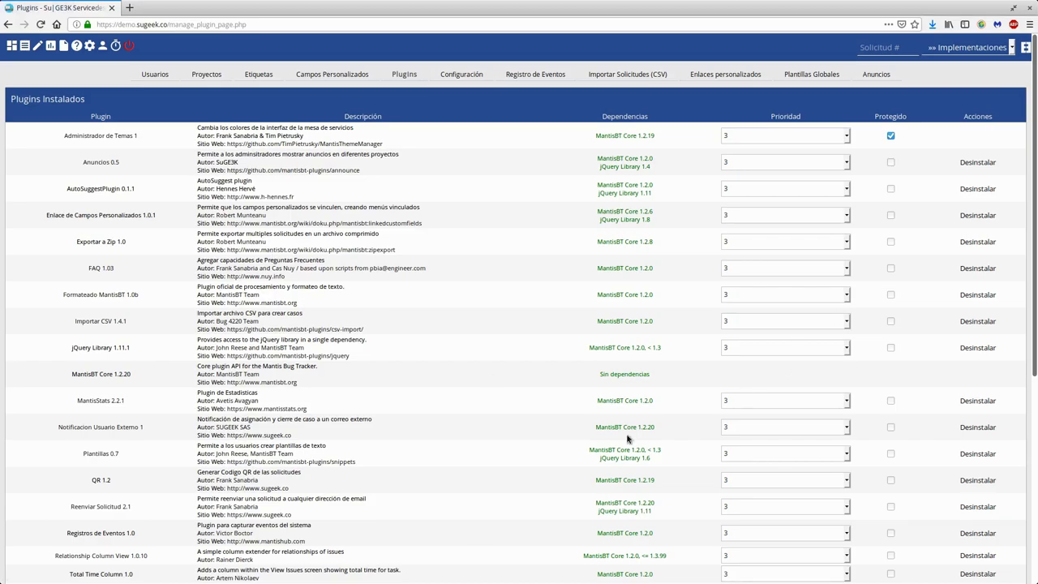
Step: Install the SLA 3.30 plugin from the available plugins
scroll(625, 434, "down", 5)
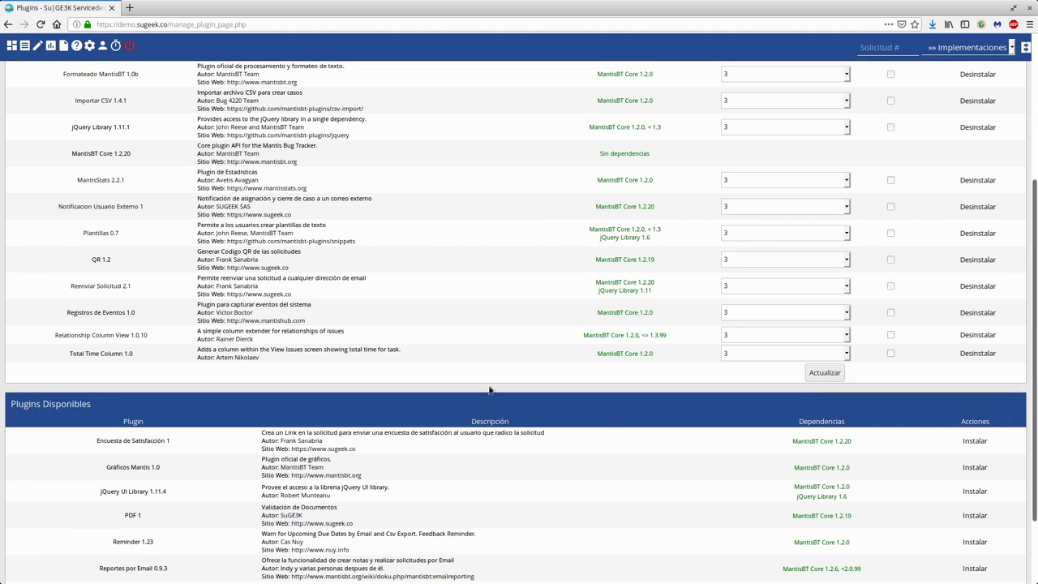
scroll(482, 416, "down", 2)
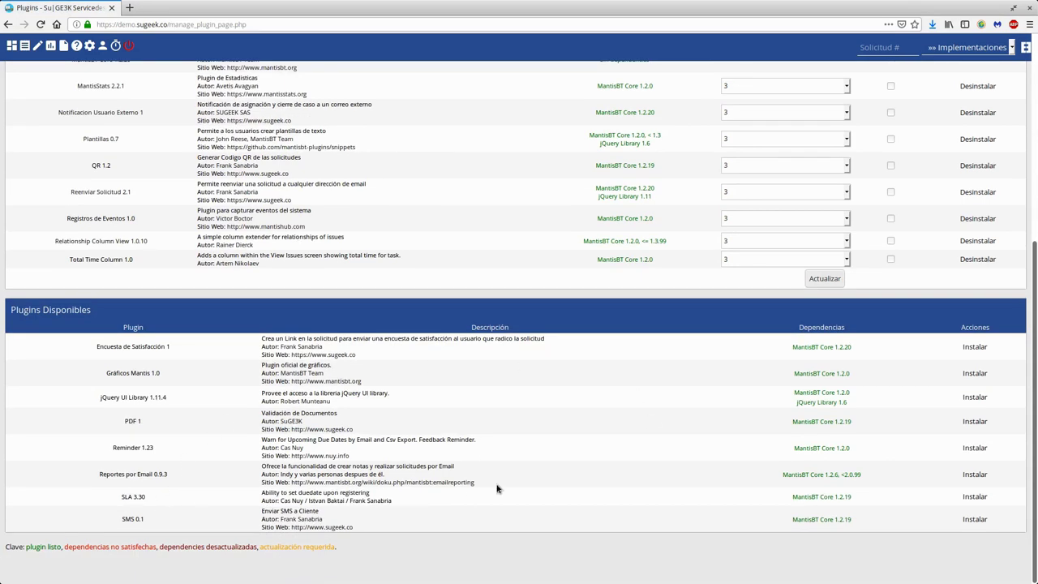
left_click(976, 496)
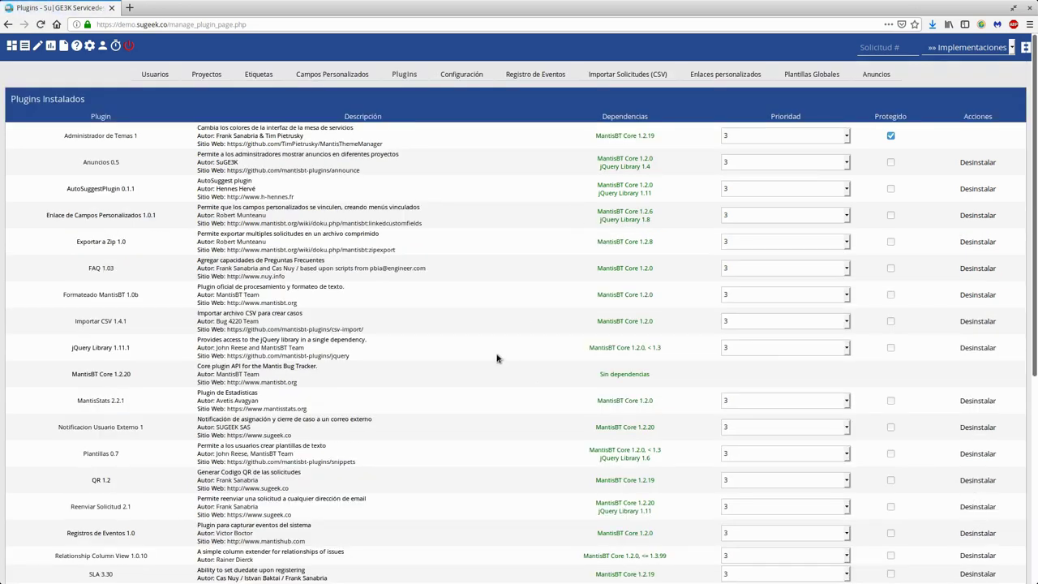
Step: Open the SLA 3.30 configuration and review the default hours per priority and the option to adjust the due date after each update
scroll(503, 354, "down", 5)
left_click(102, 326)
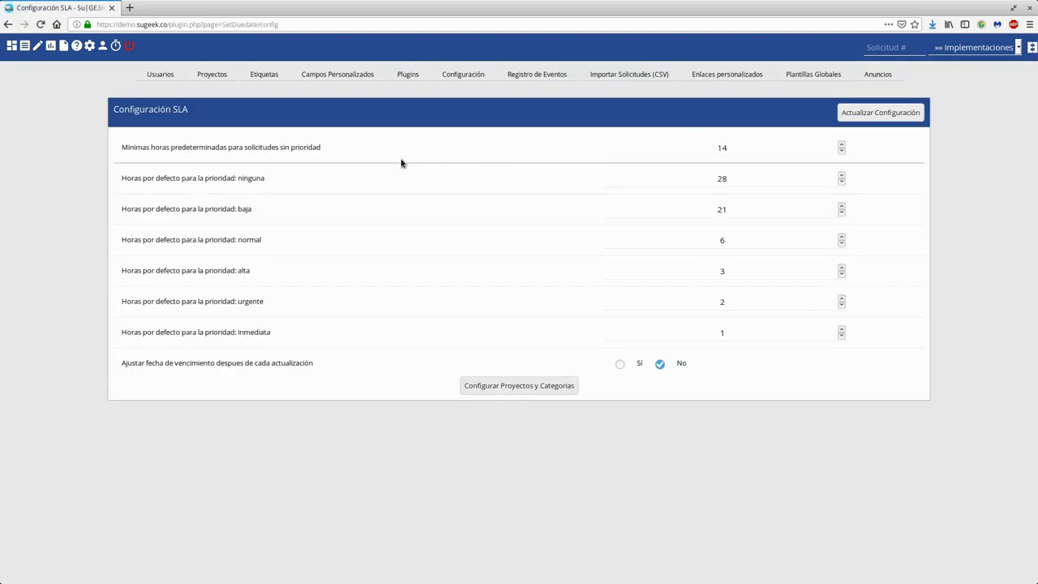
left_click_drag(740, 332, 693, 331)
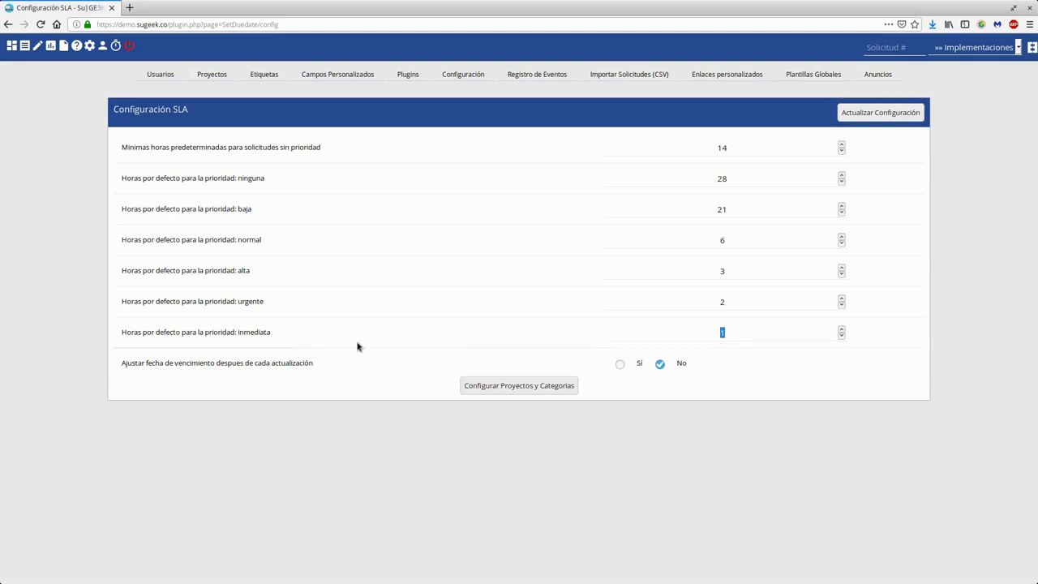
double_click(722, 300)
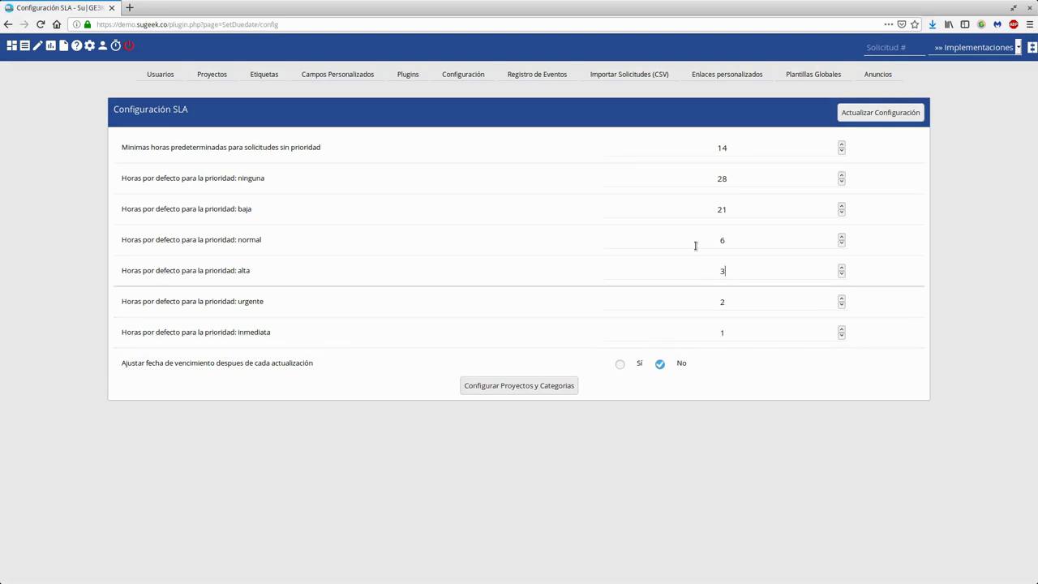
double_click(722, 238)
double_click(722, 208)
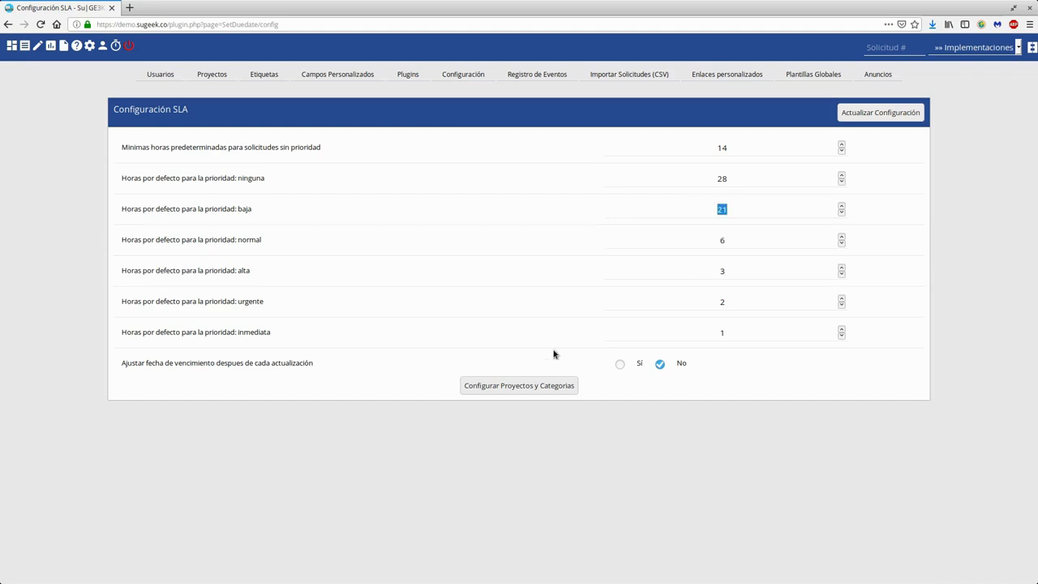
left_click_drag(139, 366, 327, 366)
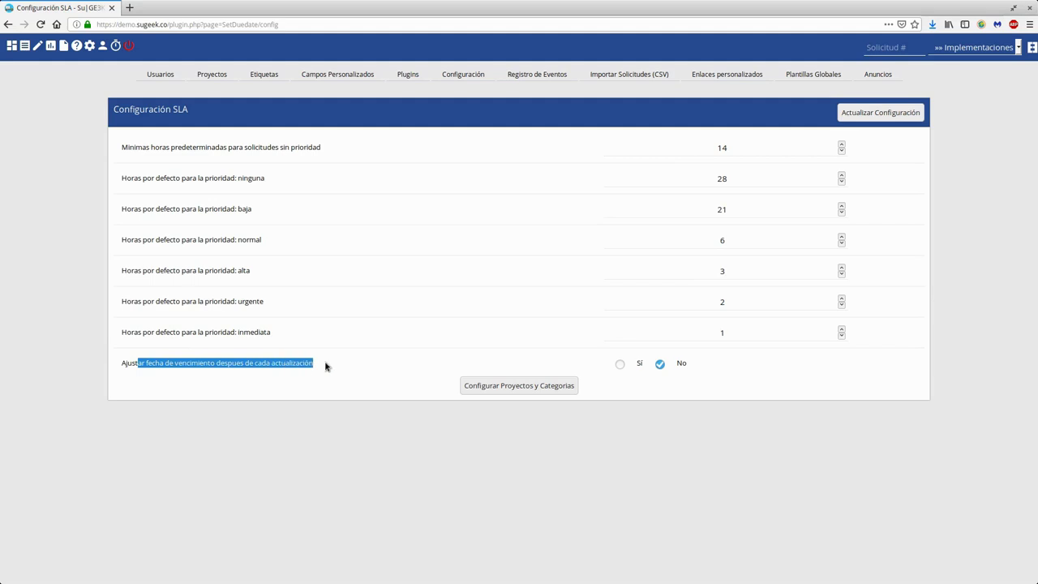
left_click(333, 374)
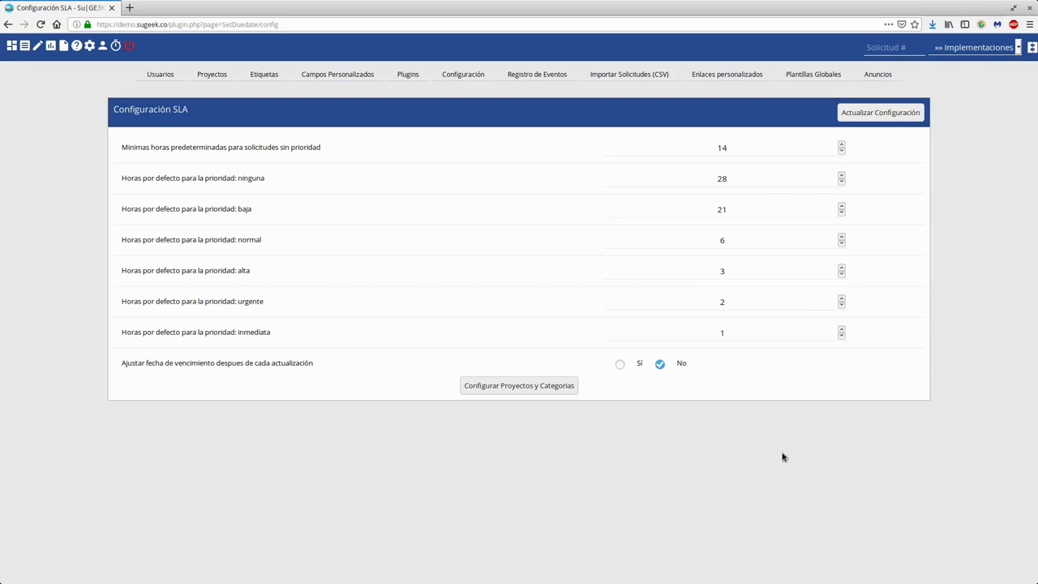
Step: Open the SLA configuration for projects and categories, select Mantenimiento > Impresoras, and look over the low, normal and high priority fields
left_click(544, 387)
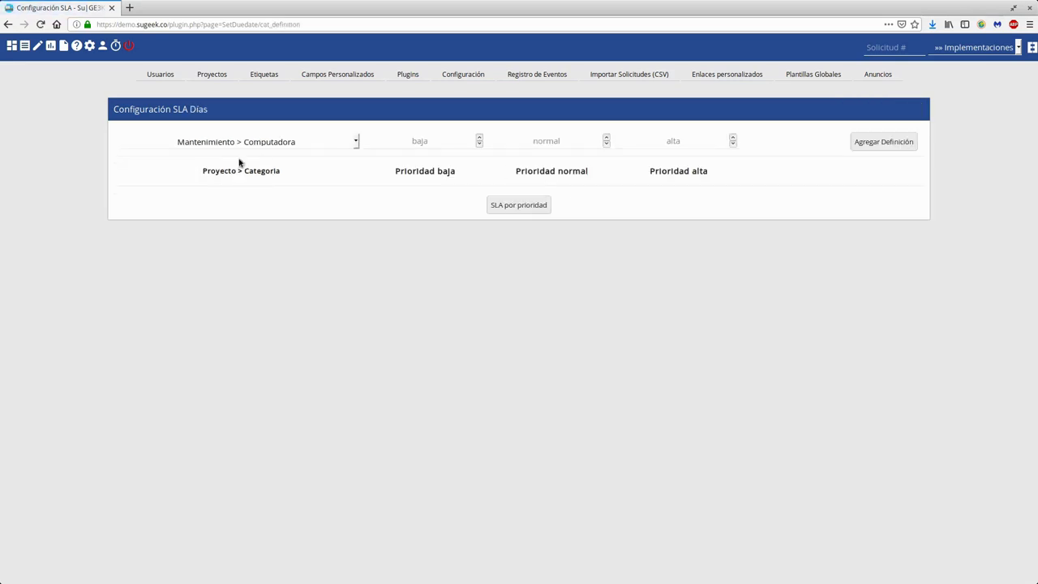
left_click(248, 143)
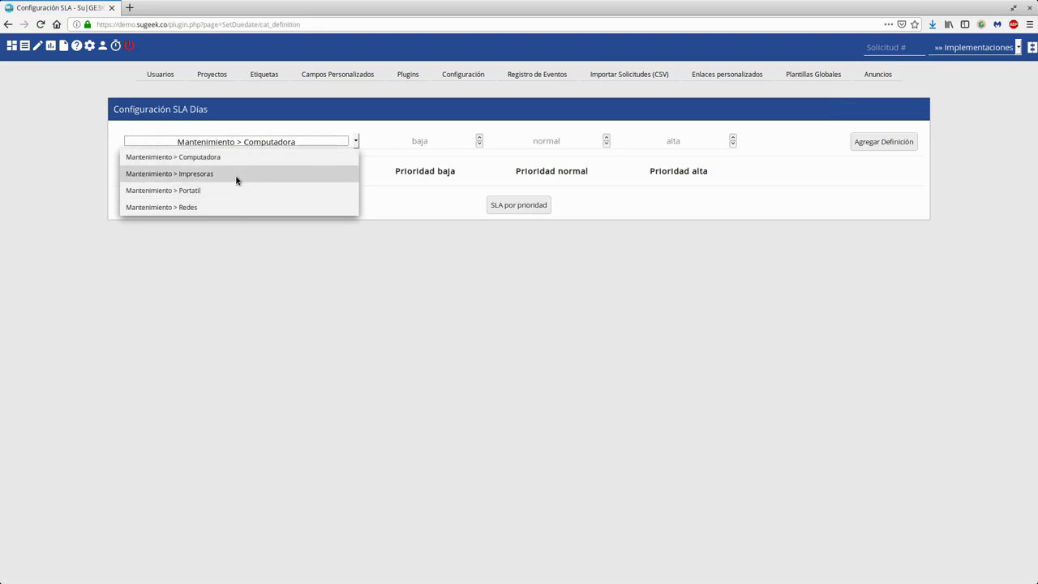
left_click(235, 174)
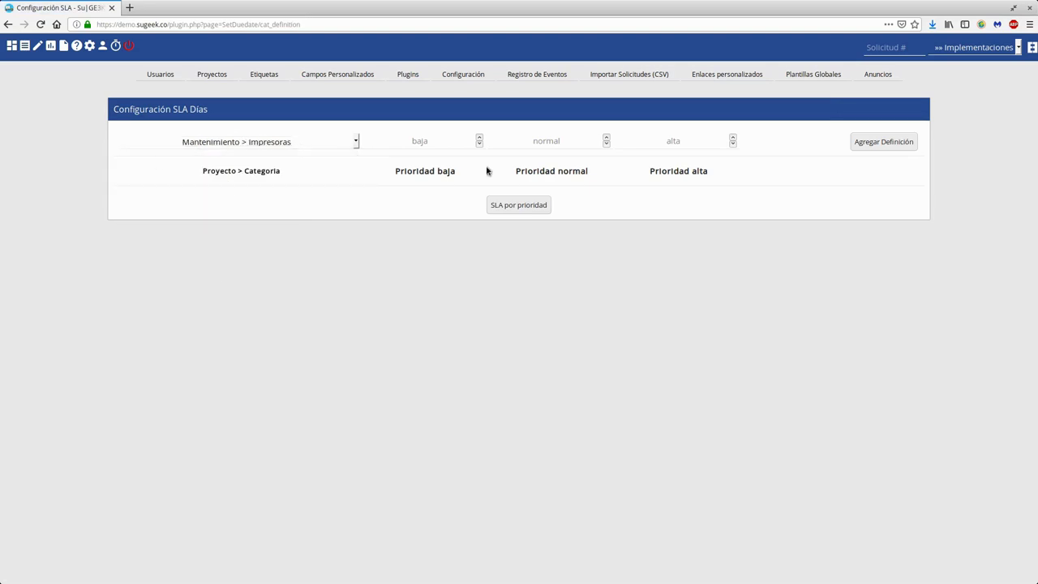
left_click(567, 138)
left_click(262, 141)
left_click(262, 141)
Step: Check the project selector, return to the SLA settings by priority, and reopen the projects and categories configuration
left_click(964, 49)
left_click(797, 349)
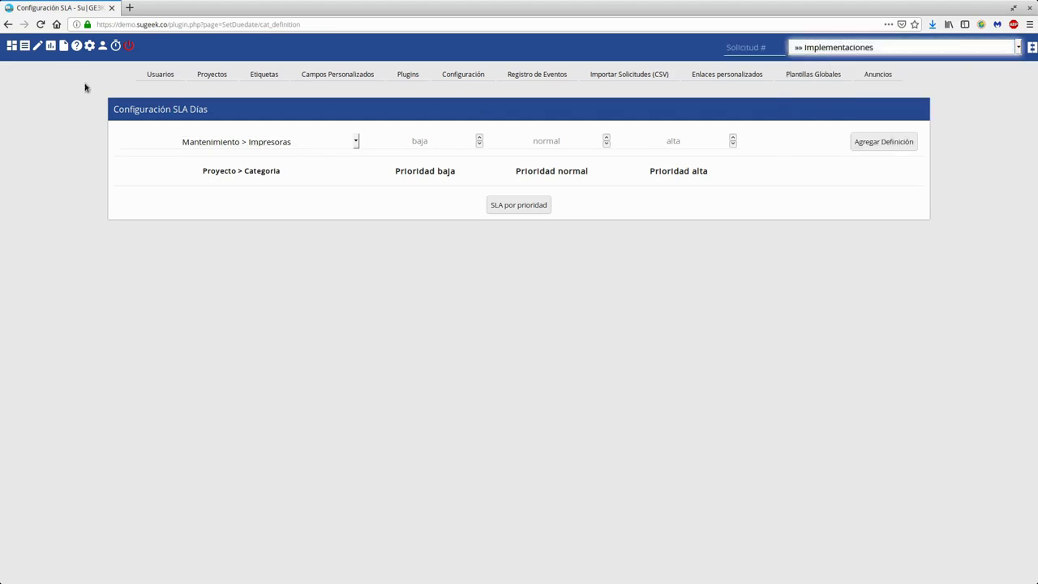
left_click(507, 205)
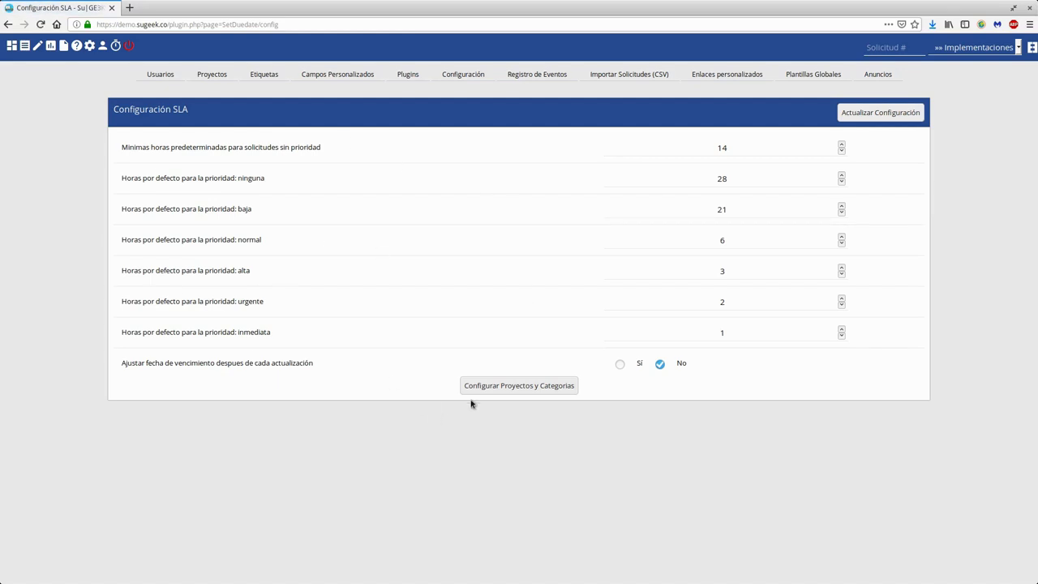
left_click(476, 388)
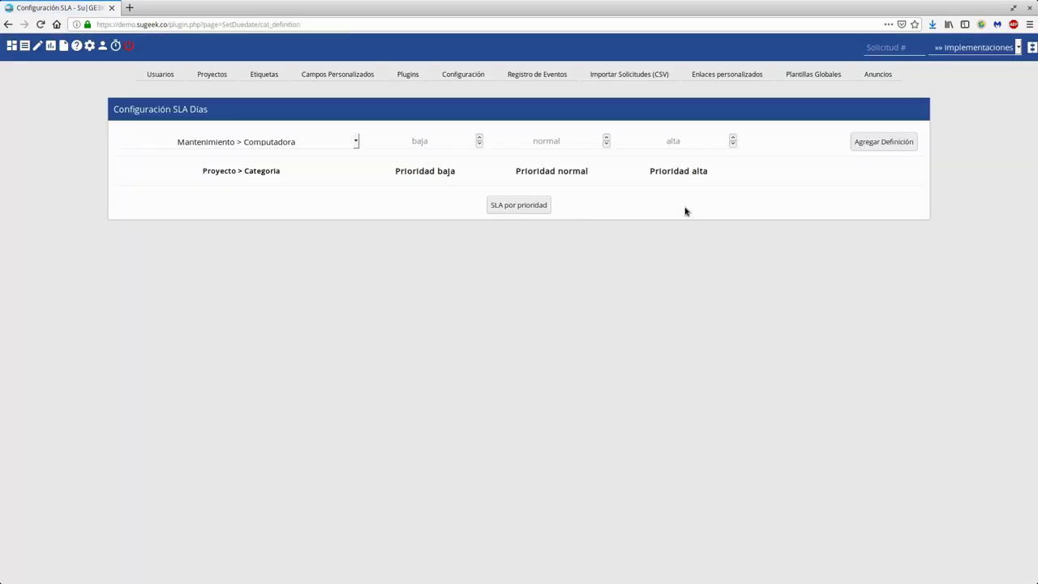
Step: Return to the plugin list, read the Reminder 1.23 description, and install that plugin
left_click(408, 74)
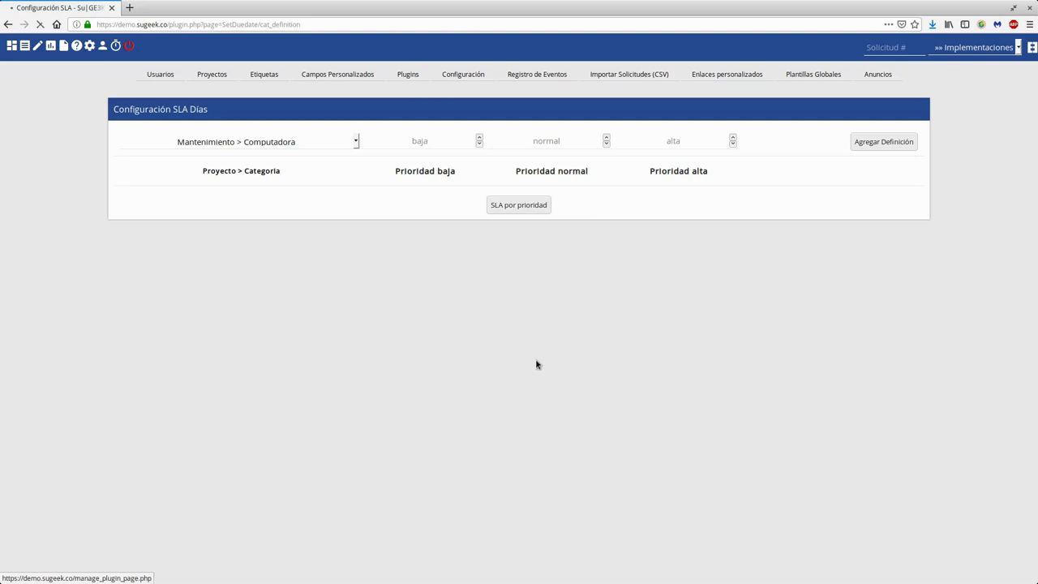
scroll(241, 333, "down", 5)
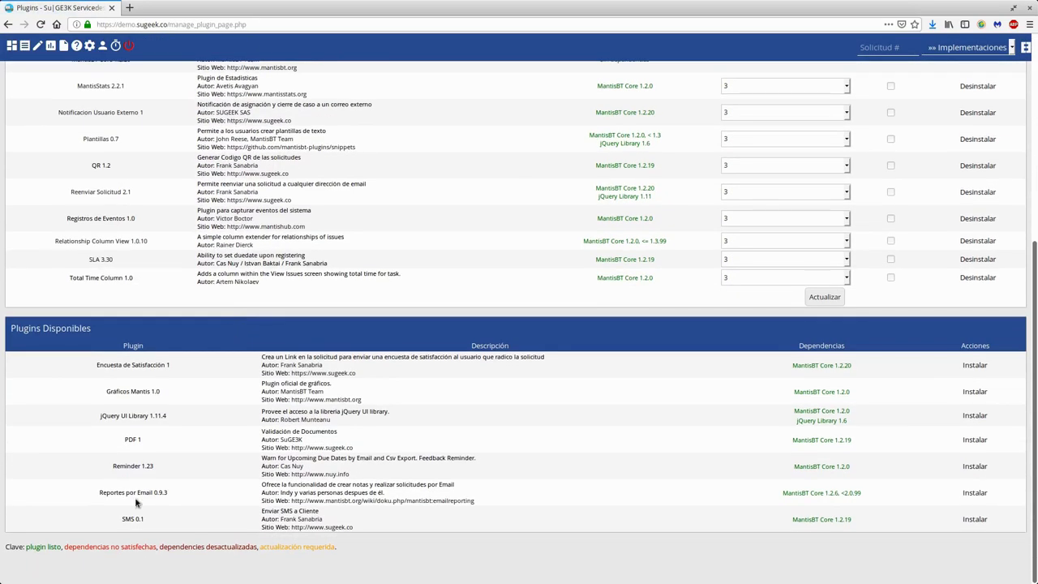
left_click_drag(140, 469, 405, 479)
left_click(406, 479)
left_click(974, 467)
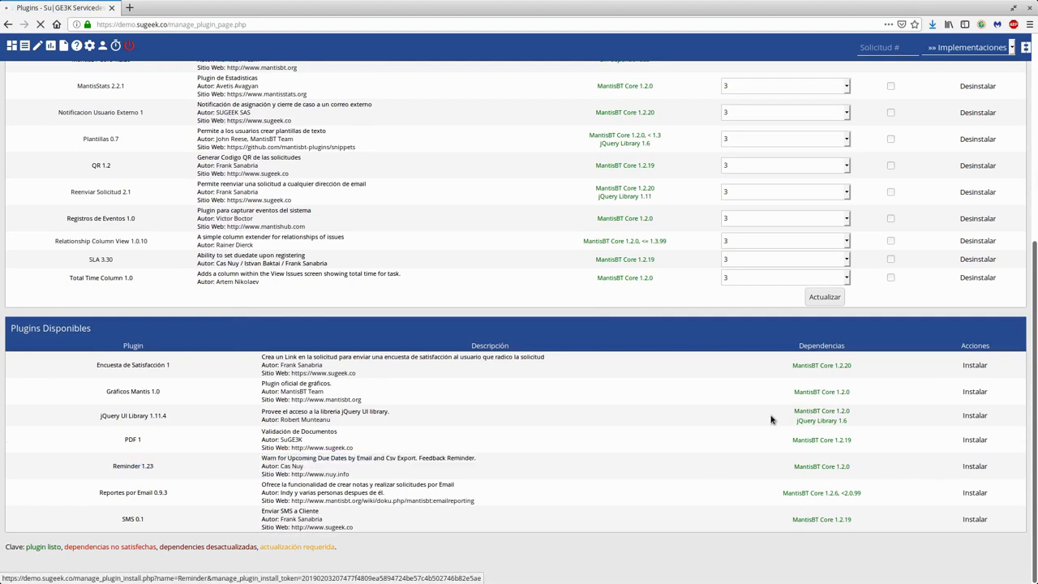
Step: Reopen the SLA 3.30 configuration from the installed plugins and go back to the plugin list
scroll(113, 527, "down", 3)
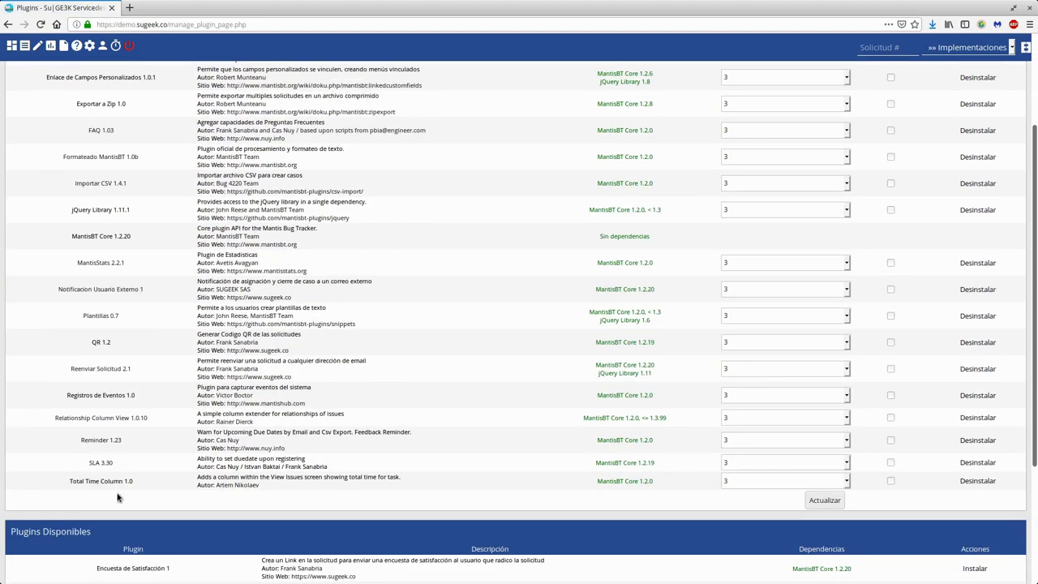
left_click(324, 463)
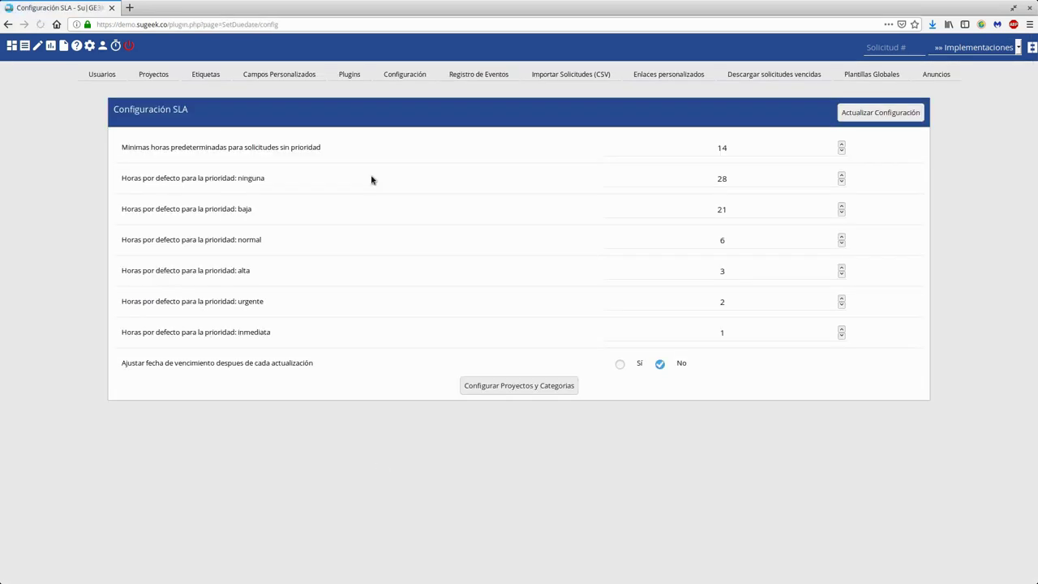
left_click(523, 388)
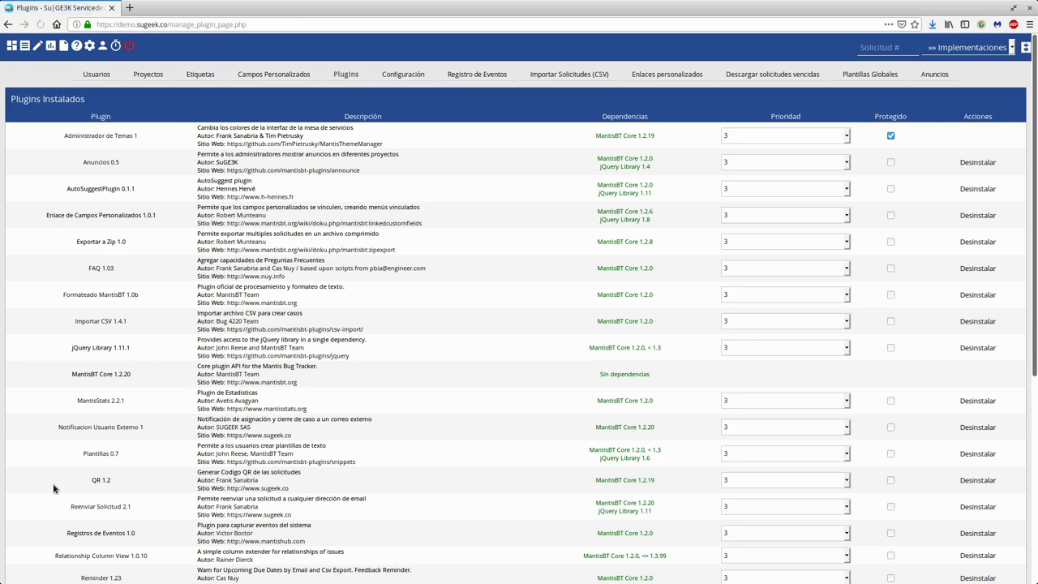
Step: Open the Reminder 1.23 configuration and examine the sender's e-mail address and the number of days or hours before the due date
scroll(57, 503, "down", 4)
left_click(99, 414)
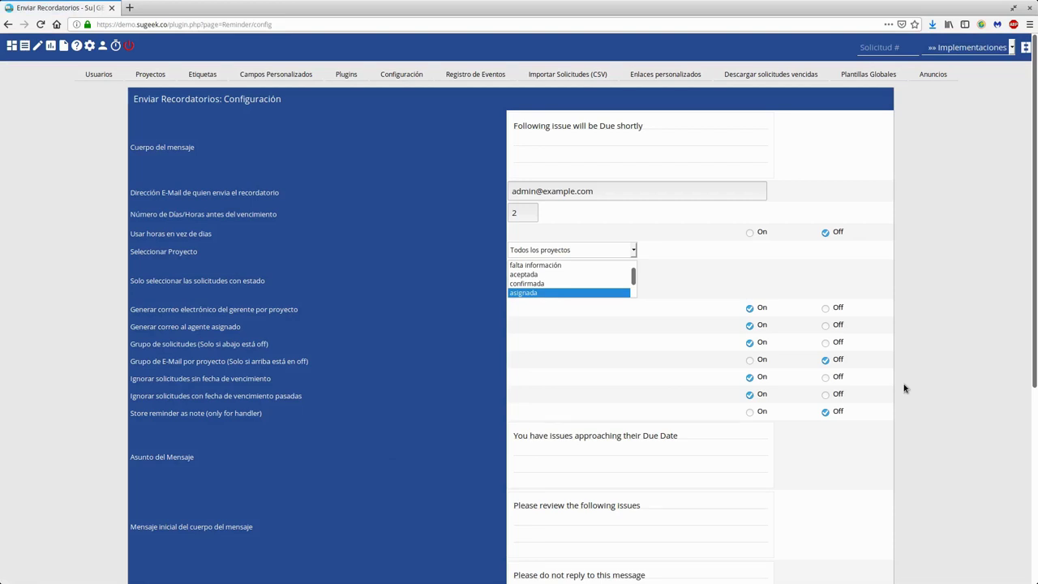
left_click_drag(166, 193, 337, 201)
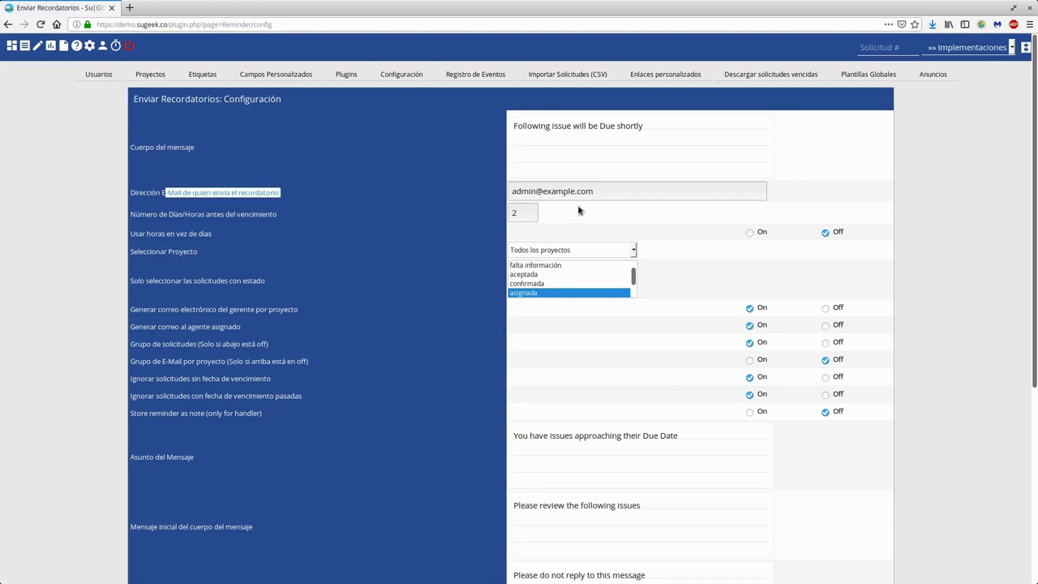
triple_click(589, 191)
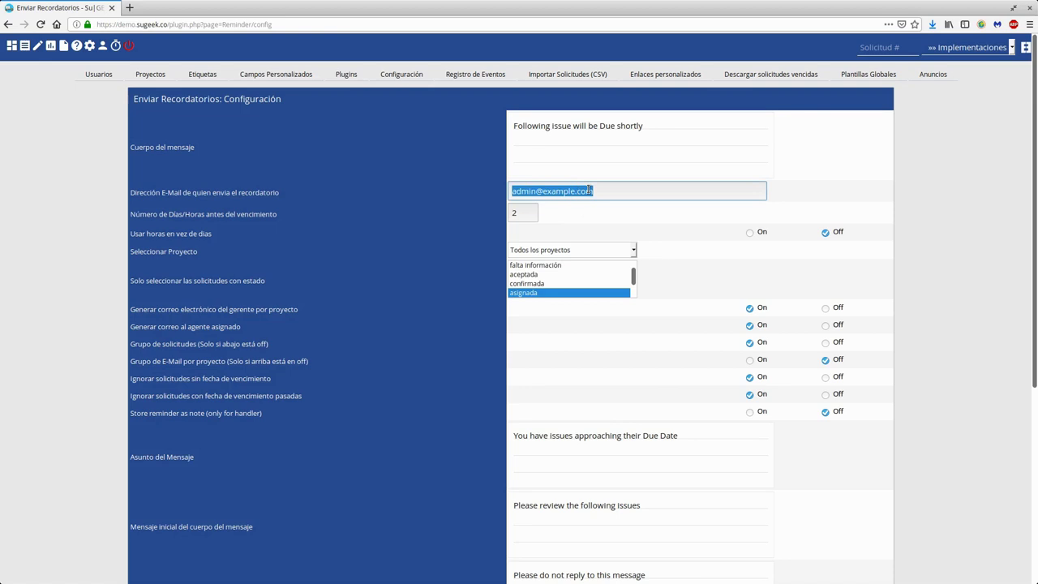
left_click_drag(532, 213, 510, 214)
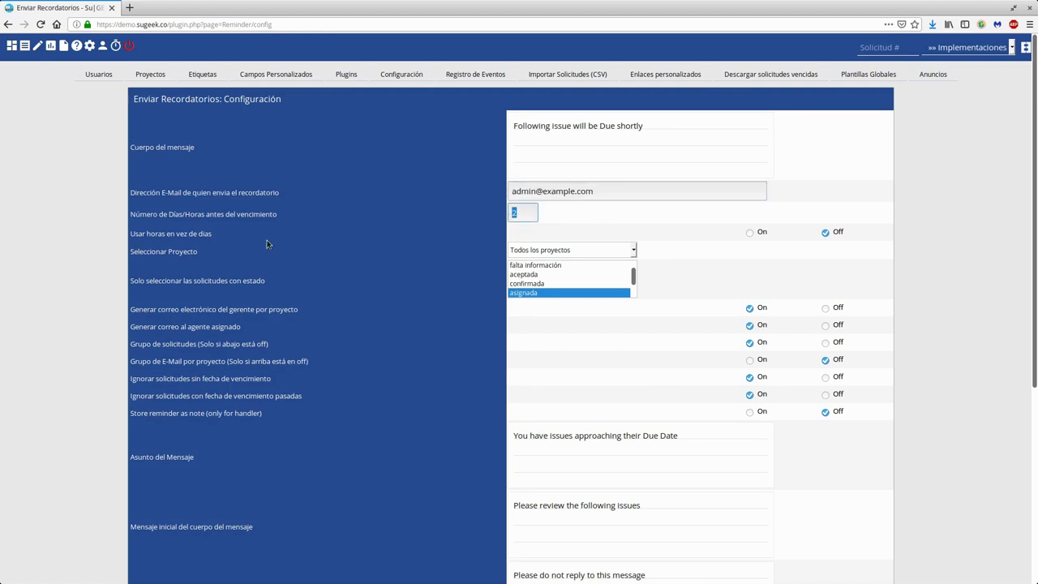
left_click(518, 216)
triple_click(551, 199)
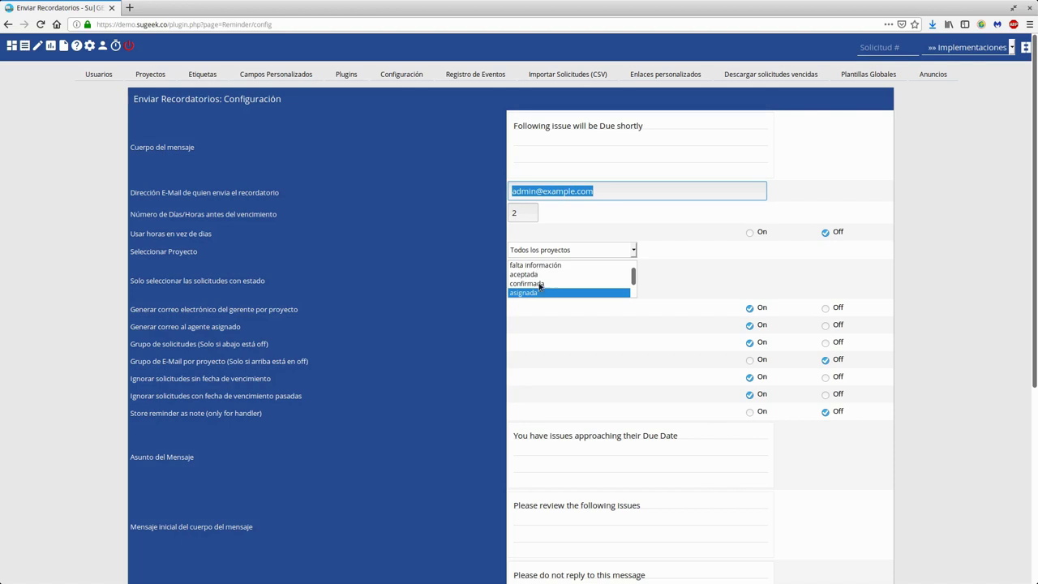
Step: Examine the Reminder configuration's request status filter, the manager and assigned agent e-mail options, and the two grouping options
scroll(542, 297, "down", 1)
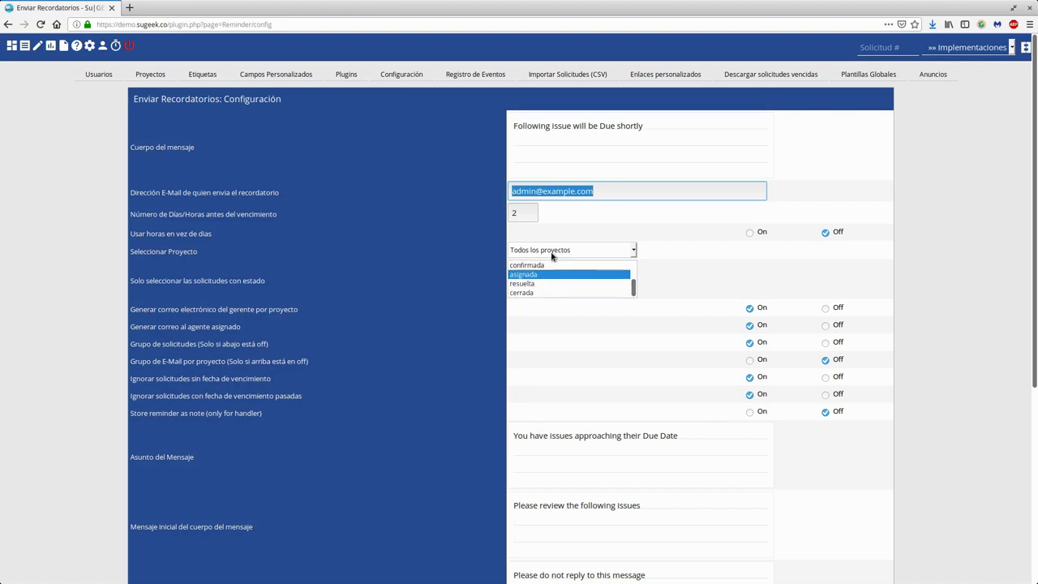
left_click_drag(176, 310, 309, 314)
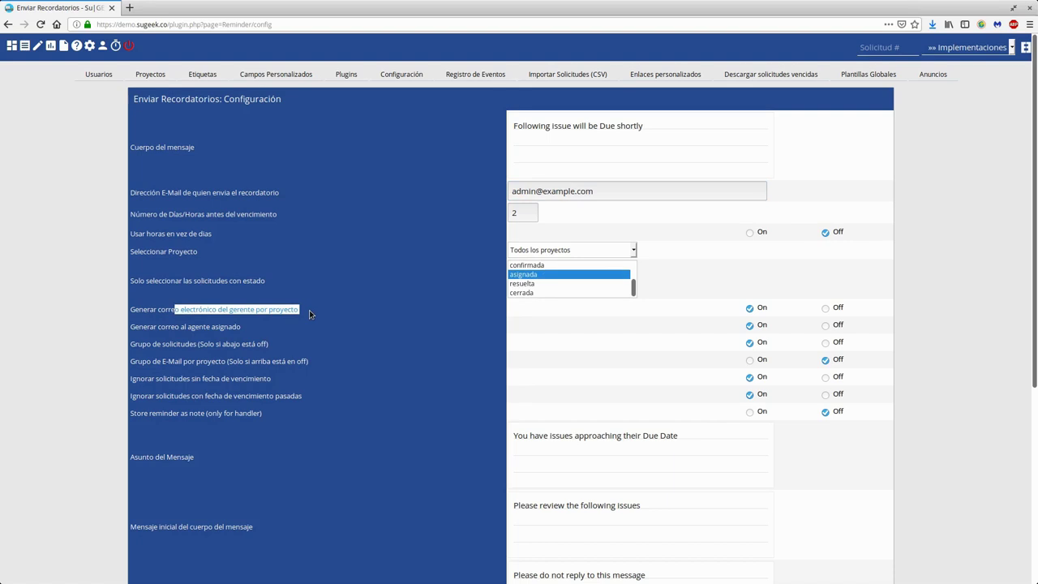
left_click_drag(192, 328, 241, 333)
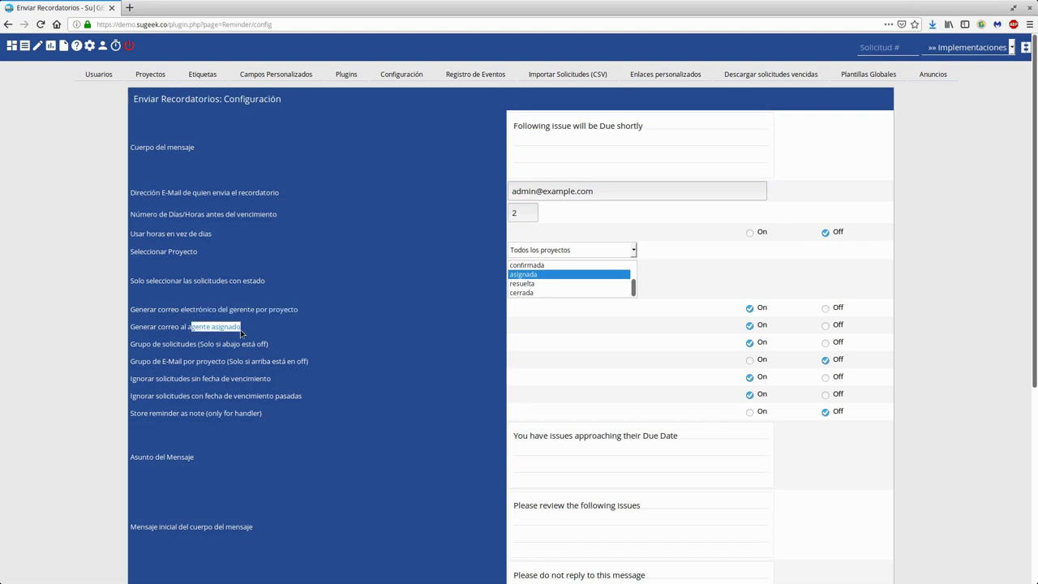
left_click_drag(131, 347, 267, 347)
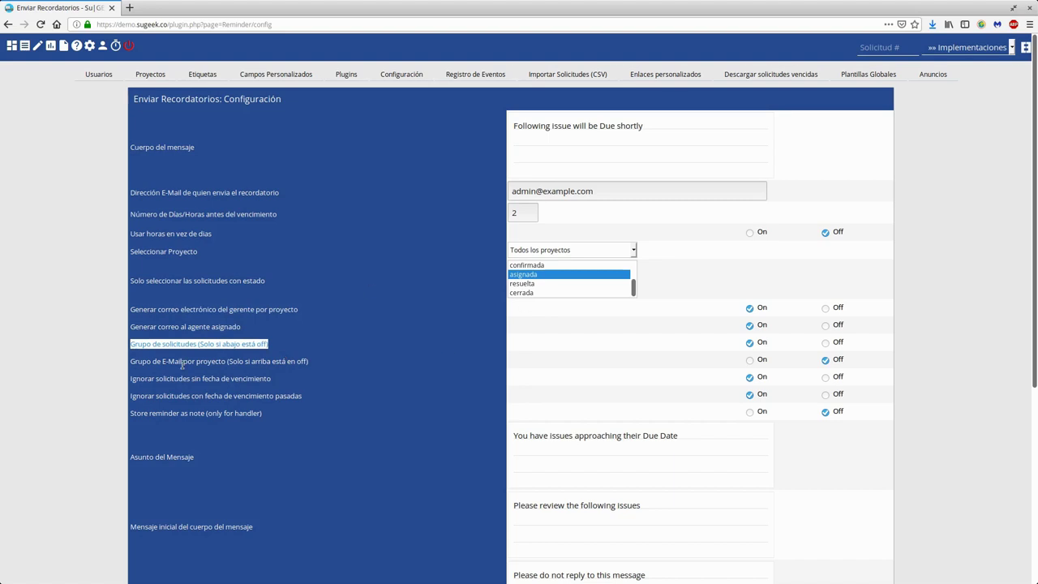
left_click_drag(163, 362, 334, 368)
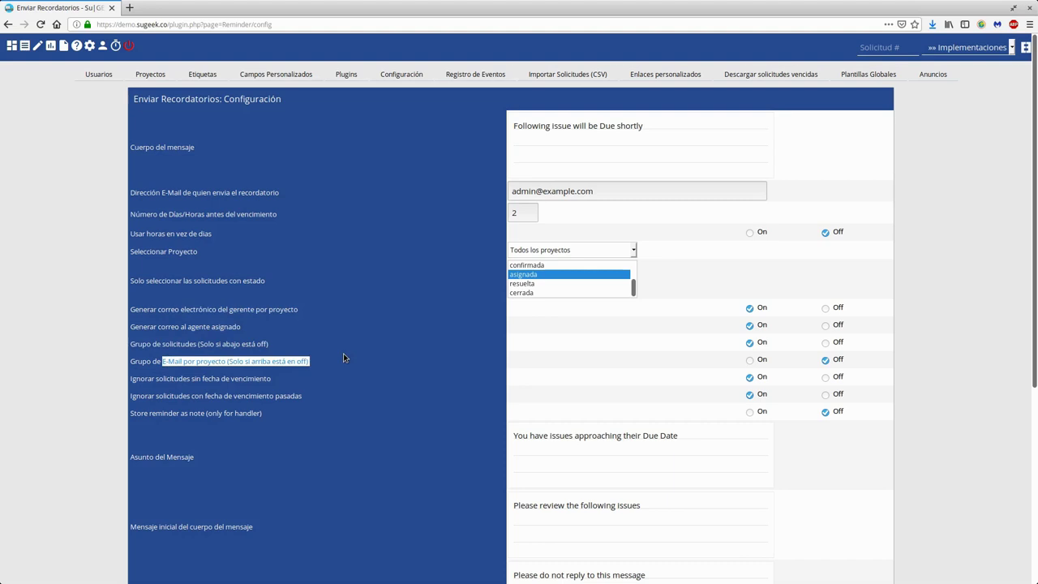
Step: Review the Reminder message texts and feedback-status section, and check the option to ignore requests with past due dates
scroll(343, 358, "down", 6)
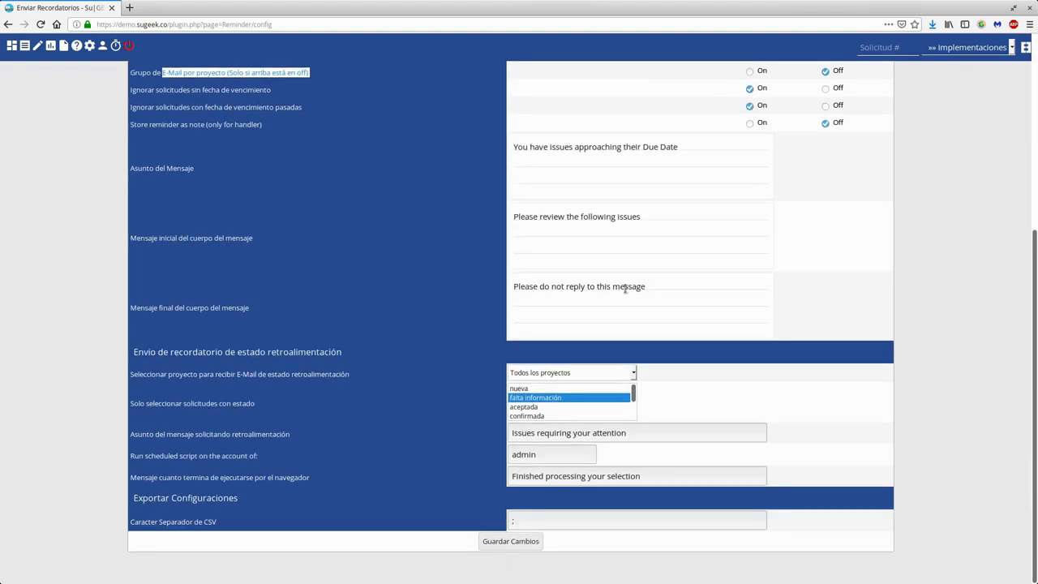
scroll(439, 421, "up", 2)
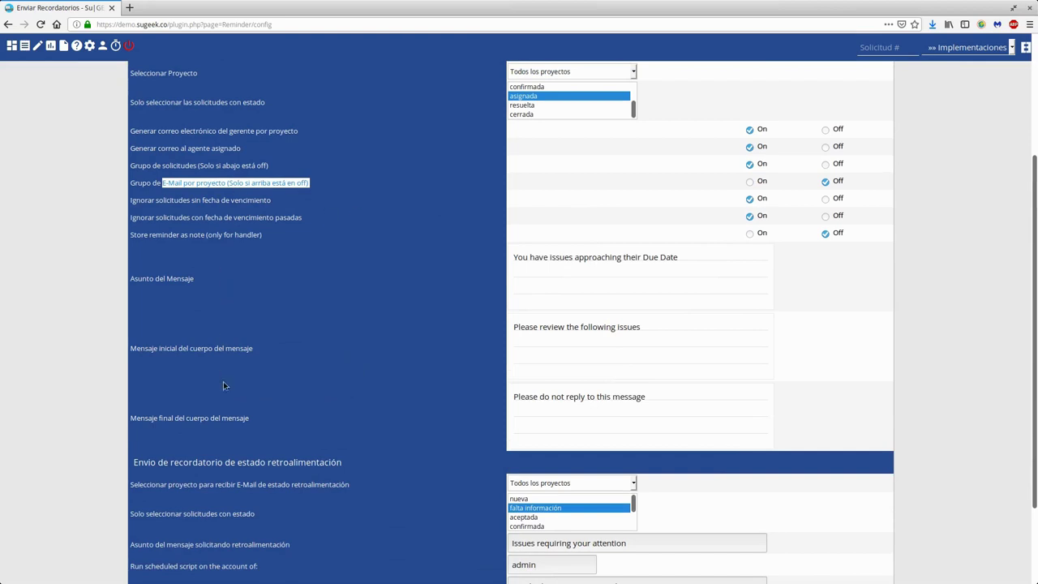
scroll(229, 381, "down", 2)
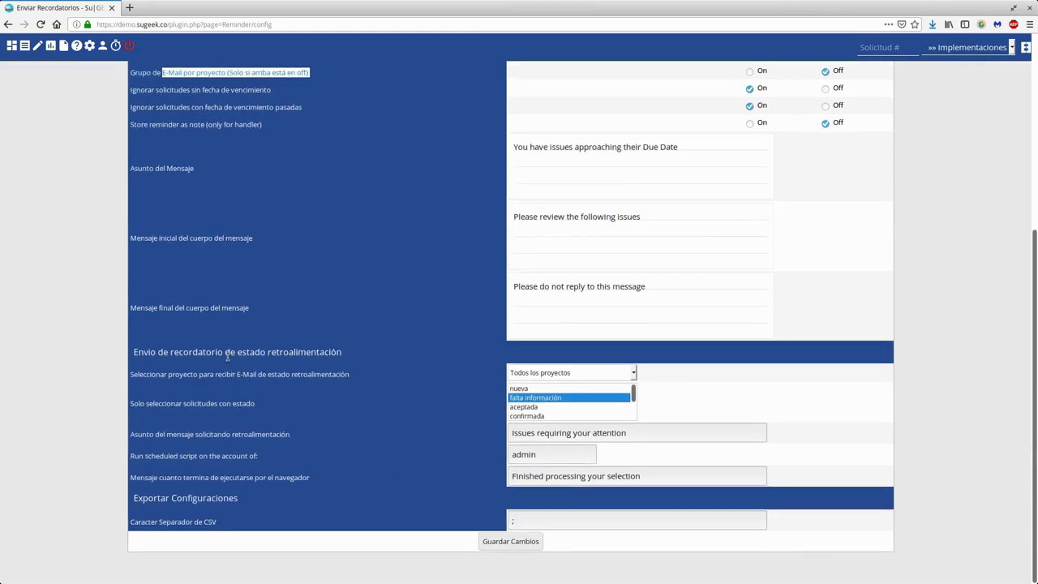
scroll(228, 354, "up", 3)
left_click(227, 270)
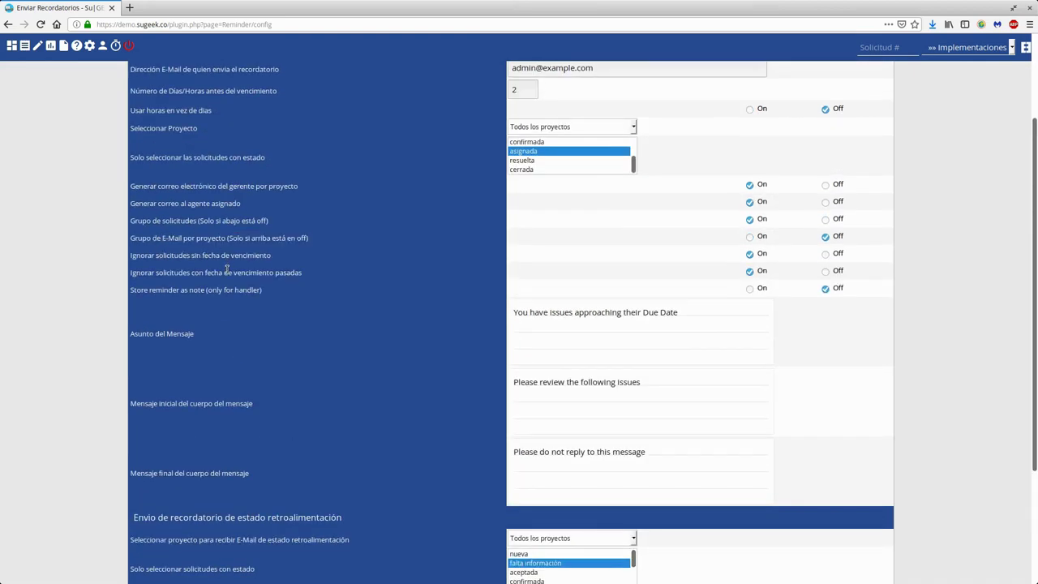
left_click_drag(227, 271, 304, 274)
scroll(308, 414, "up", 3)
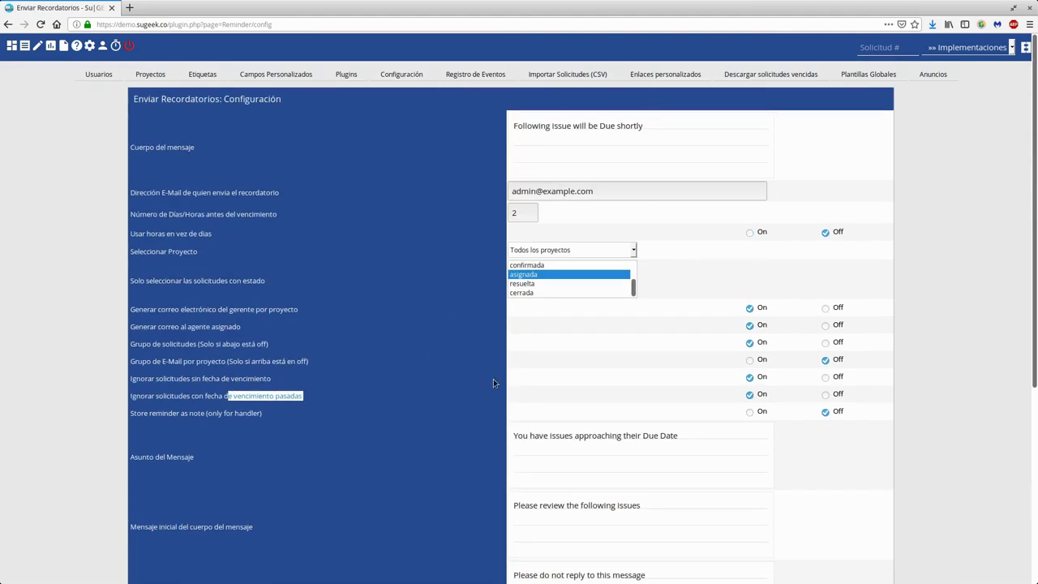
Step: Go back to the plugin list and reopen the Reminder 1.23 configuration
left_click(356, 75)
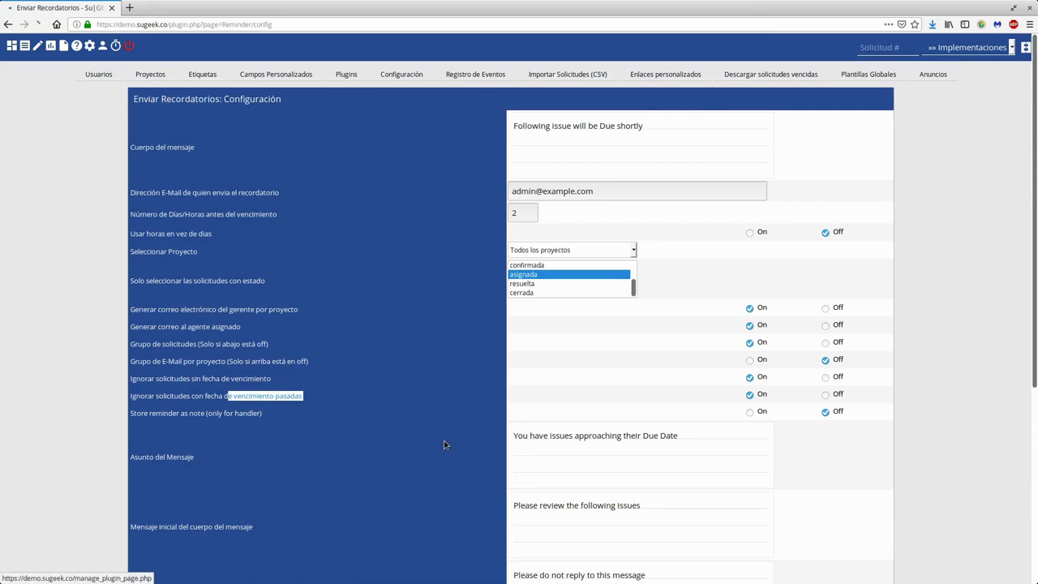
scroll(104, 276, "down", 10)
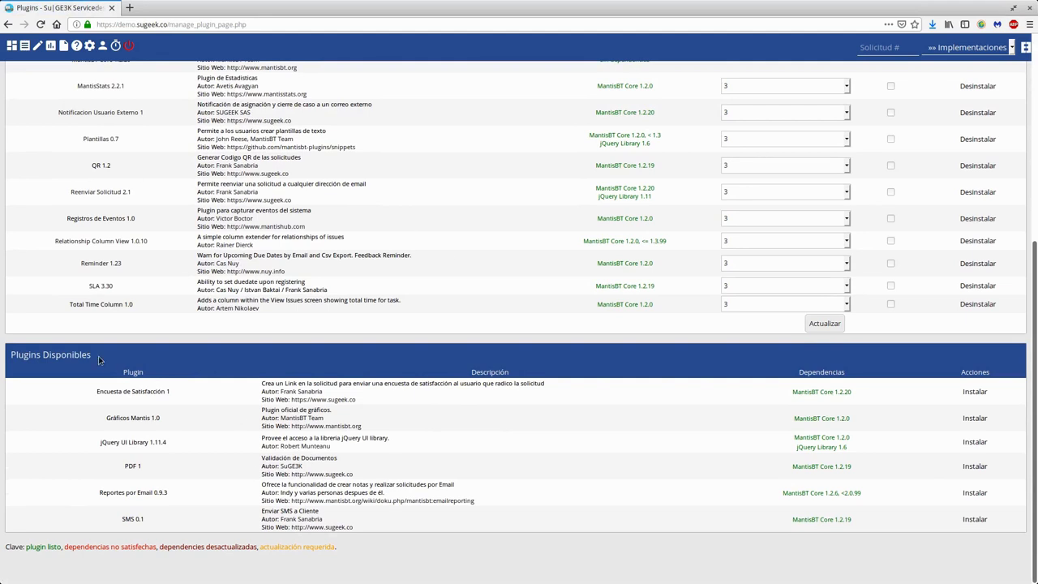
left_click(106, 264)
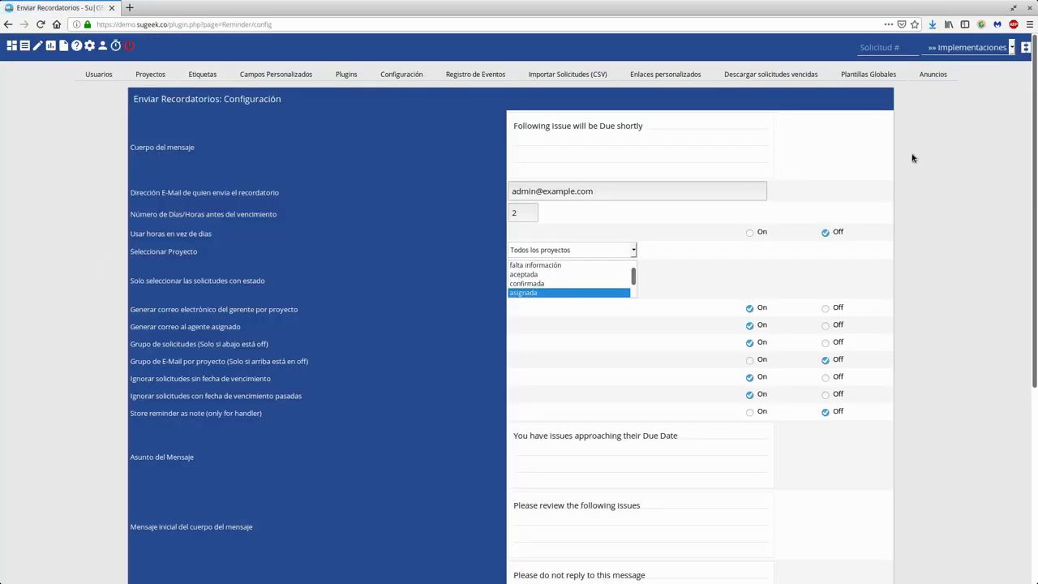
Step: Return to the installed plugins and uninstall Reminder 1.23, confirming the removal
left_click(348, 79)
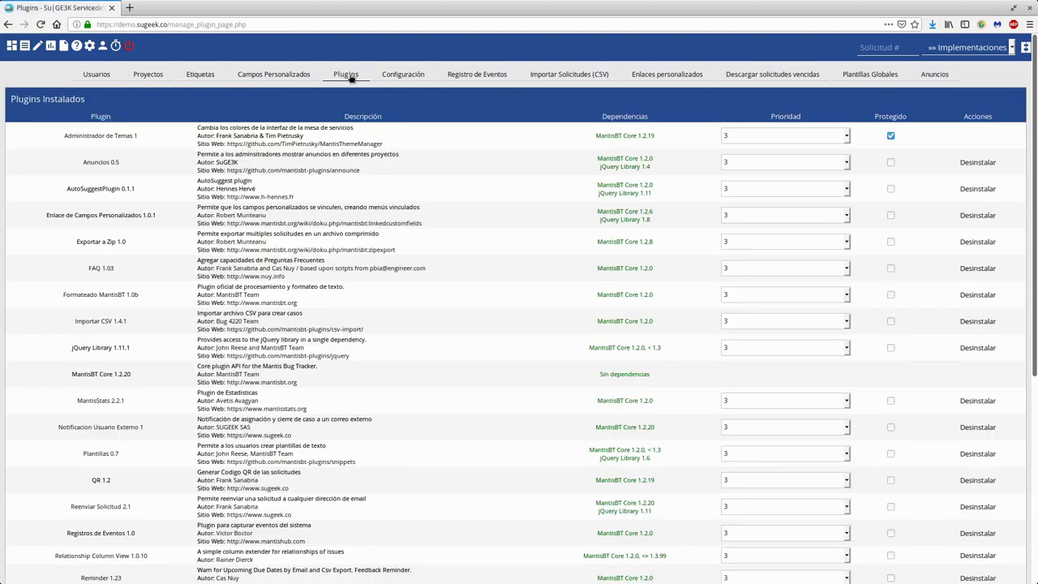
scroll(454, 239, "down", 5)
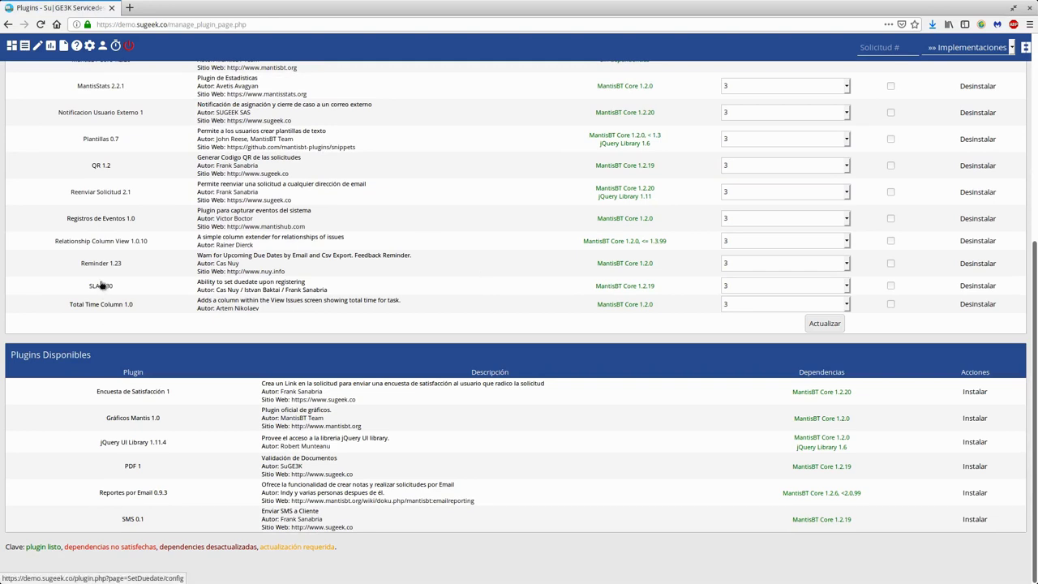
left_click(977, 263)
left_click(529, 110)
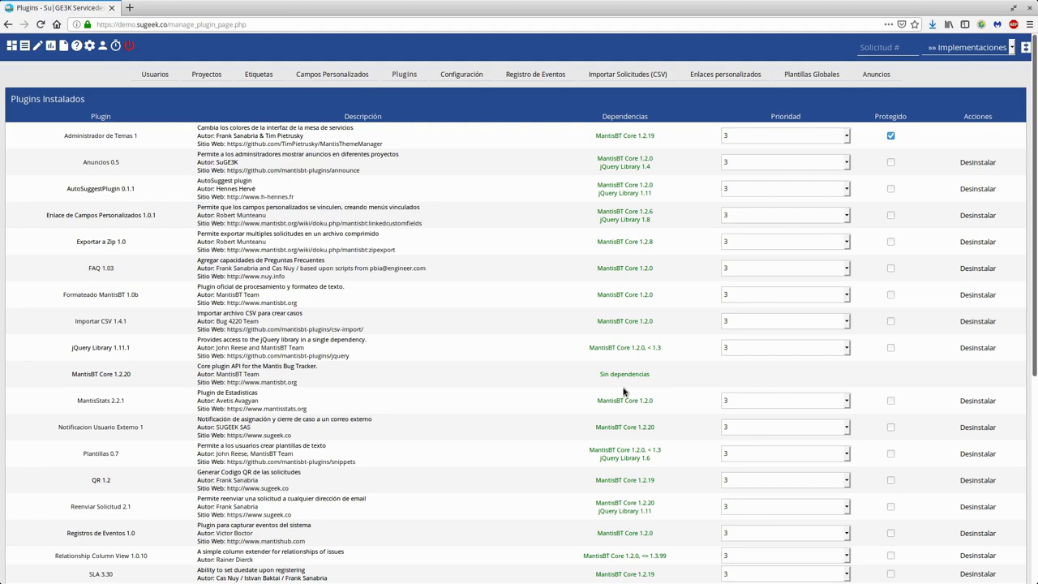
Step: Examine the Reminder 1.23 and Reportes por Email 0.9.3 entries among the available plugins
scroll(412, 413, "down", 5)
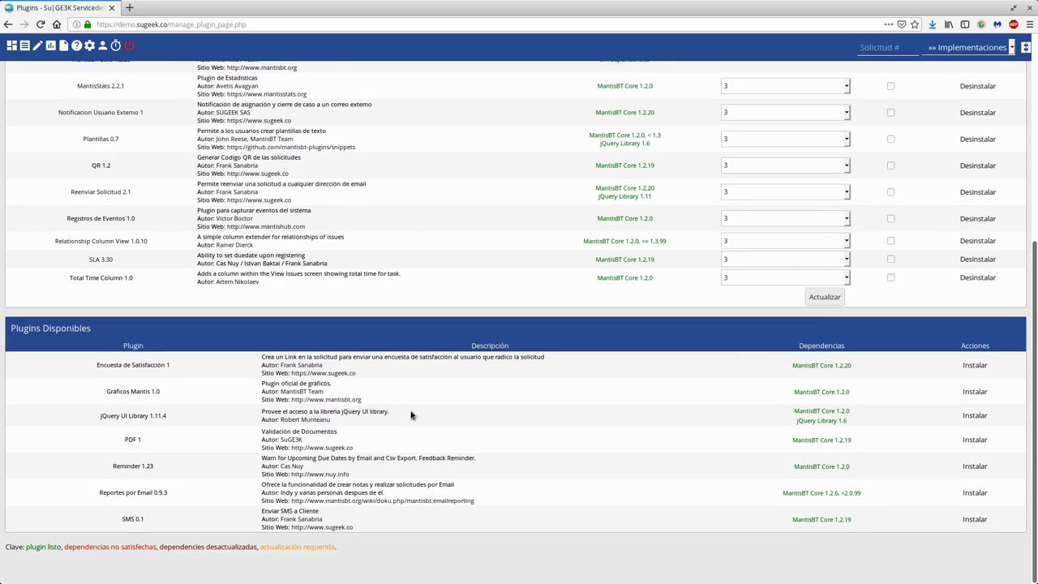
left_click_drag(138, 464, 387, 476)
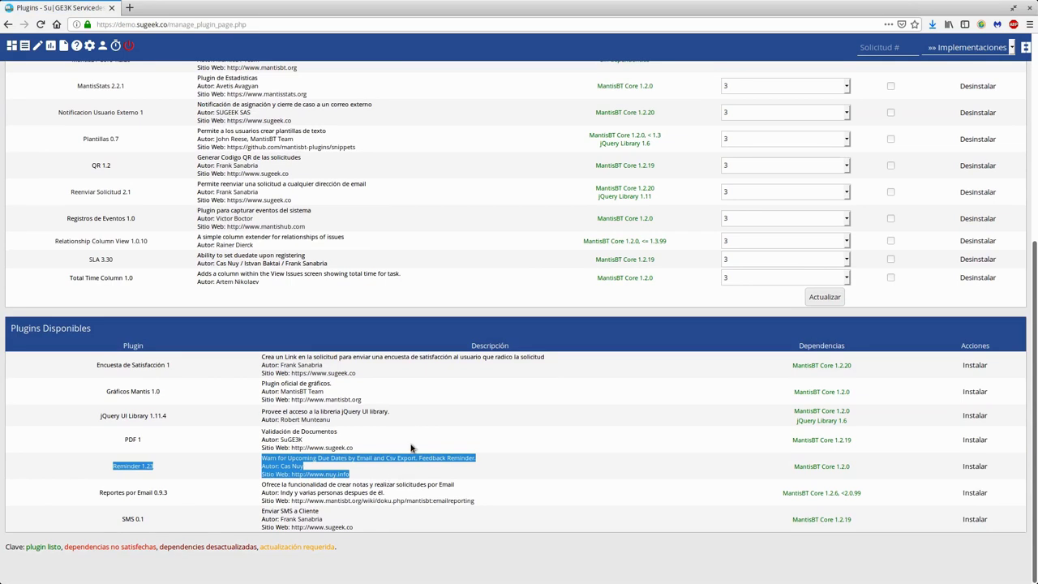
left_click_drag(95, 491, 215, 495)
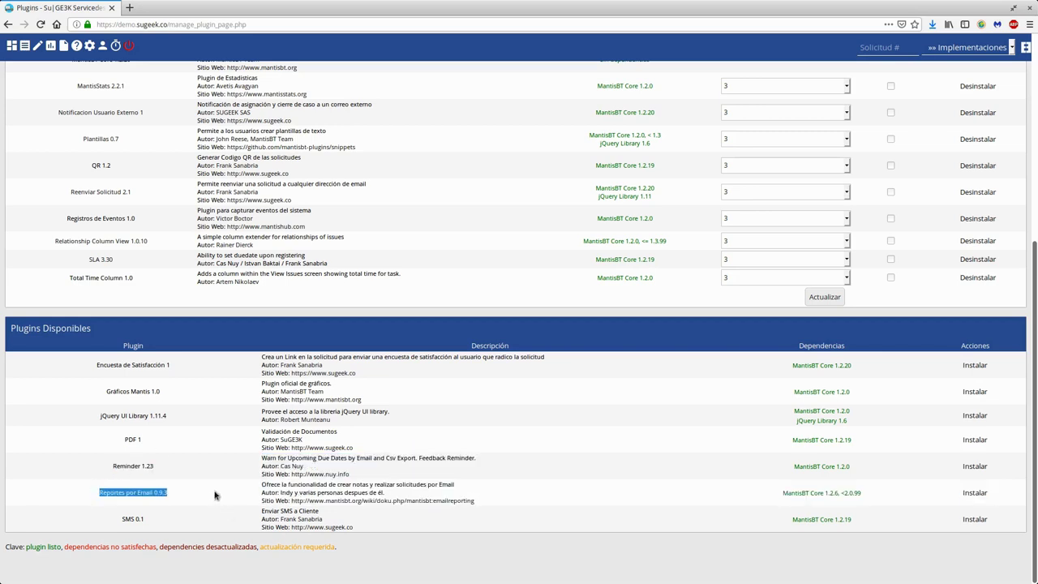